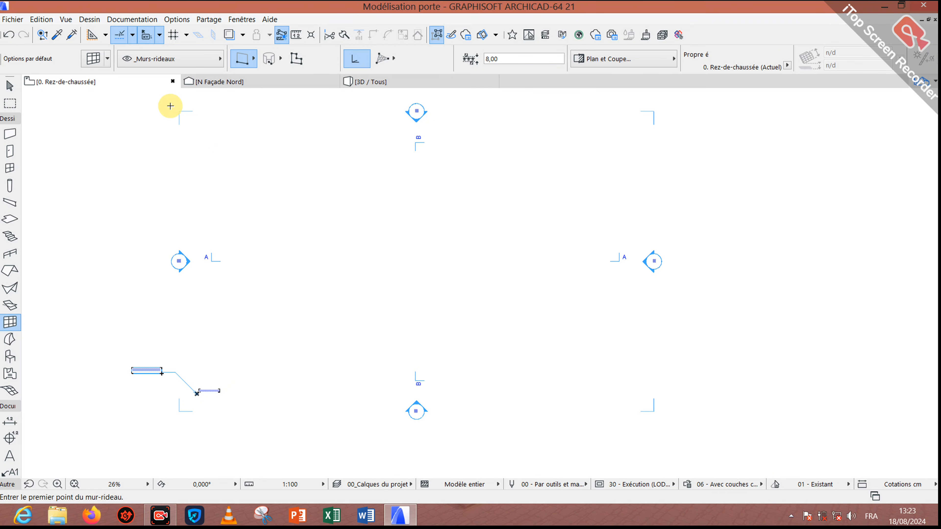
scroll(175, 107, "up", 1)
scroll(180, 115, "up", 1)
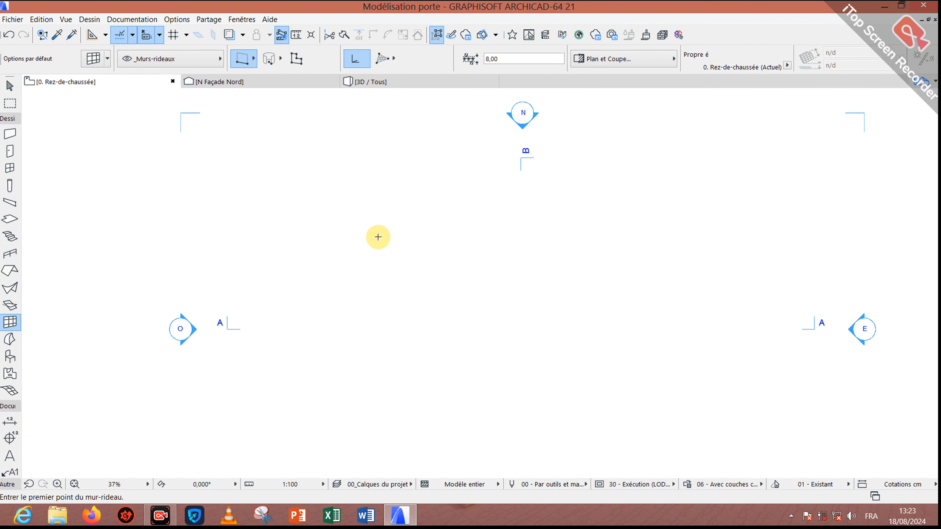
double_click(9, 321)
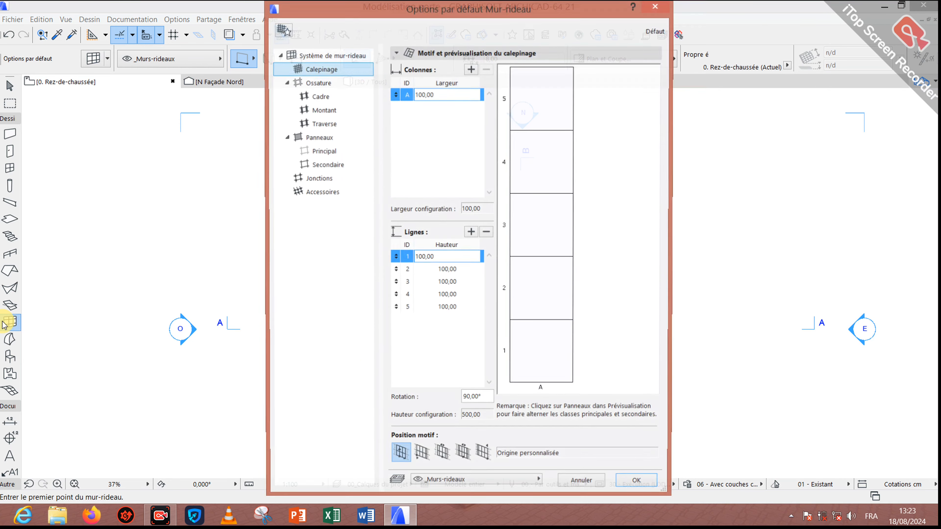
left_click(598, 485)
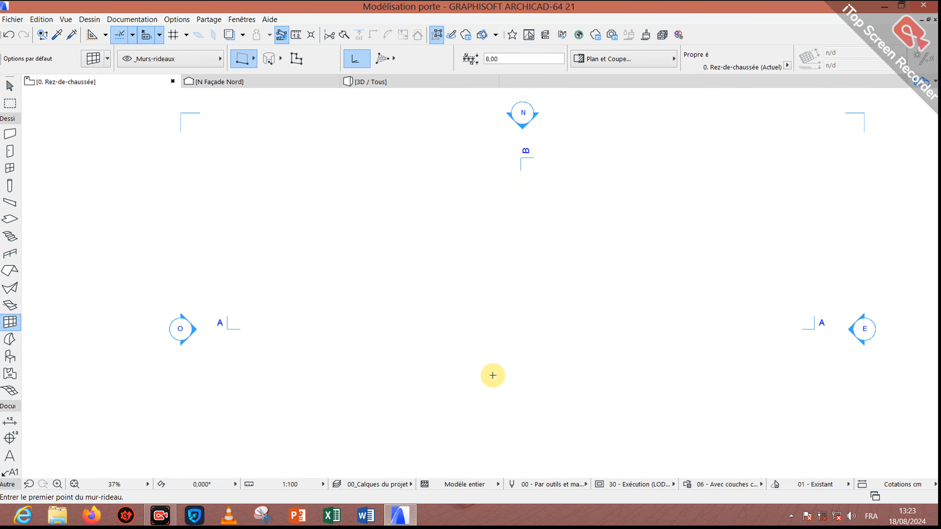
left_click(310, 273)
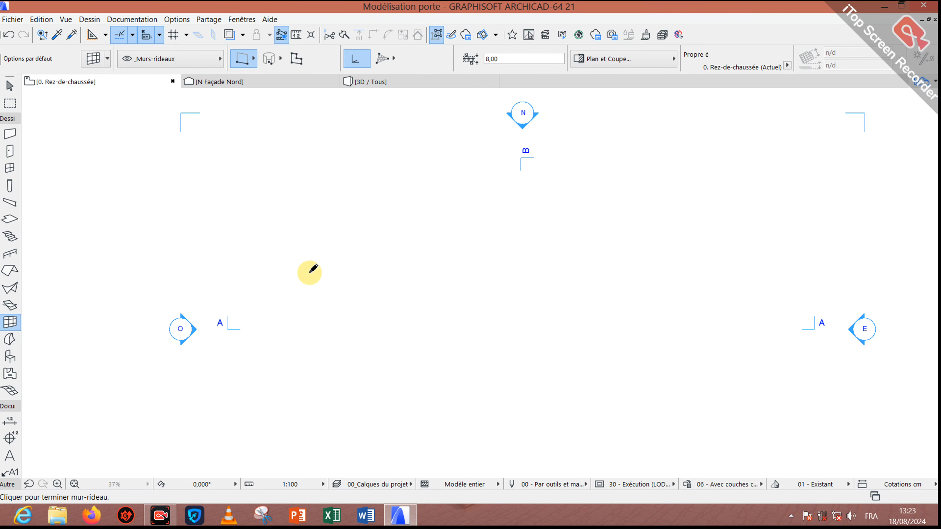
scroll(310, 272, "up", 5)
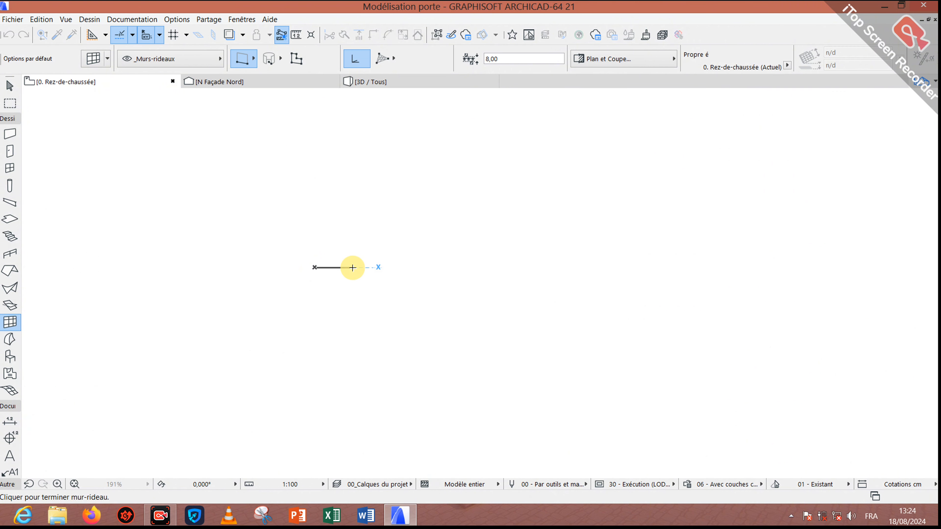
key("Escape")
left_click(335, 215)
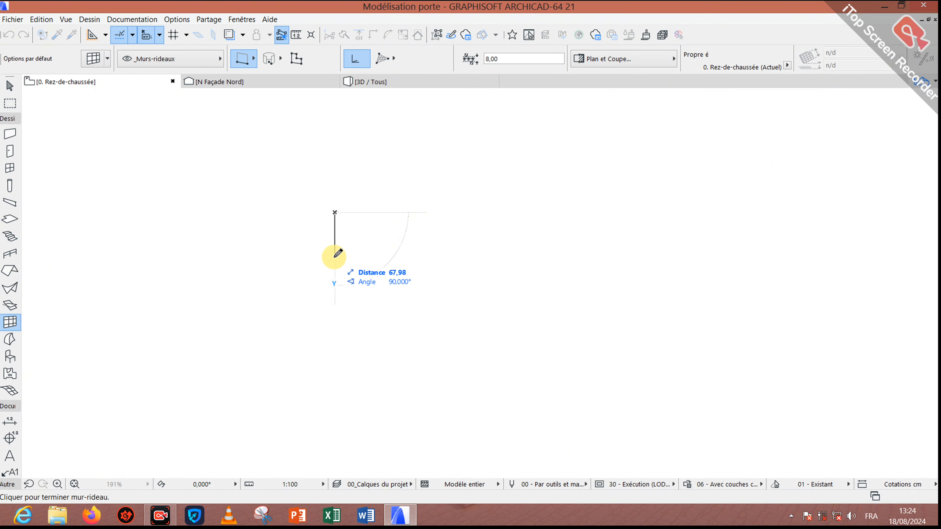
left_click(335, 256)
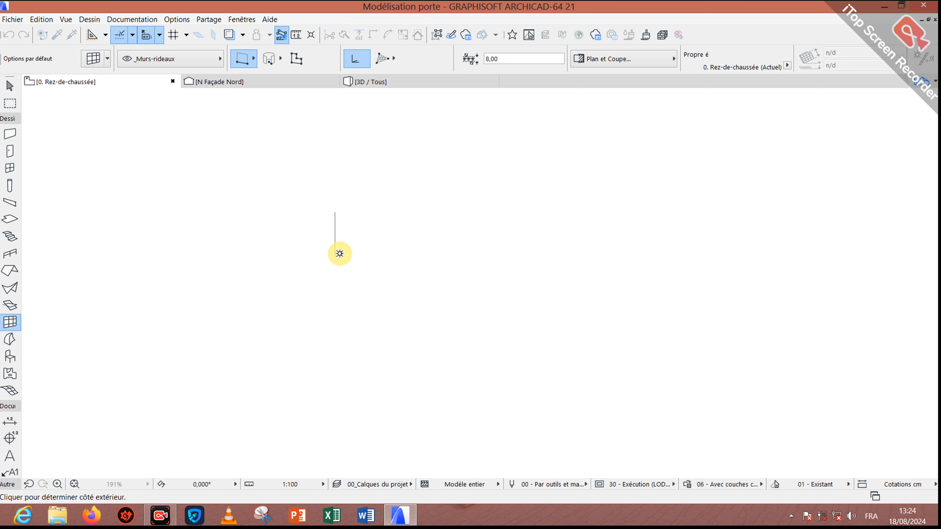
key("Escape")
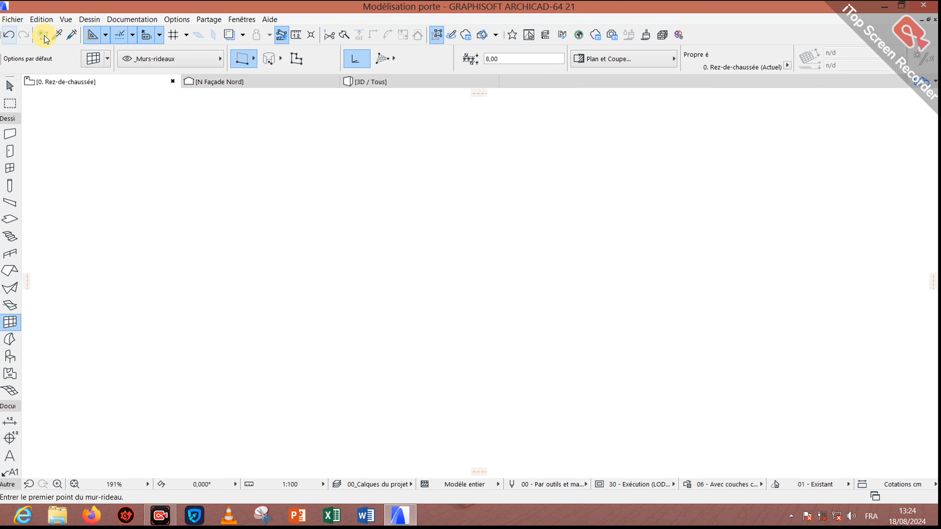
Draw an L-shaped curtain wall on the ground-floor plan with the chained geometry method, top at 310 and base at 0.
left_click(253, 58)
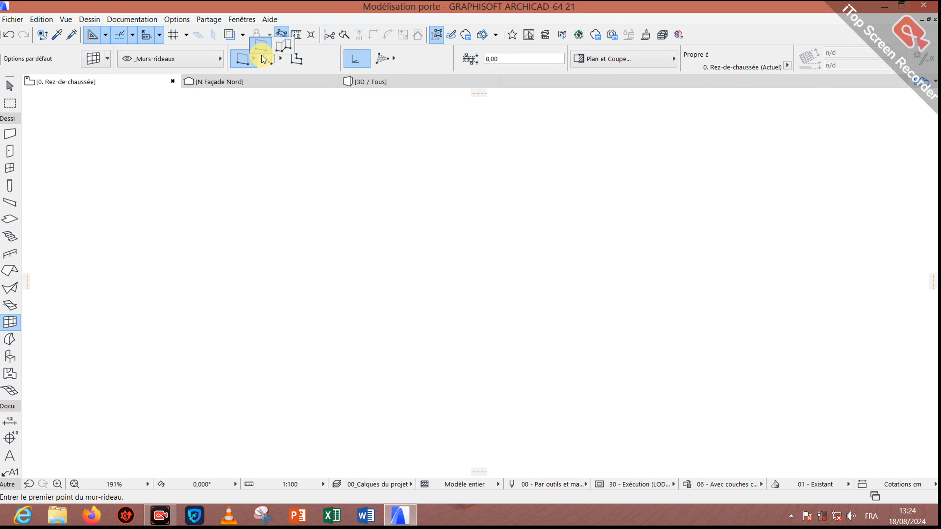
left_click(282, 49)
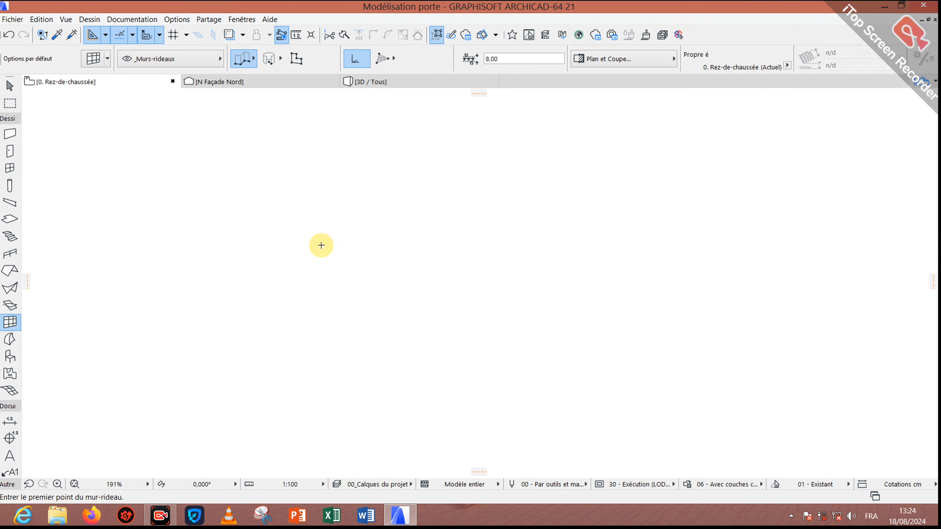
left_click(328, 204)
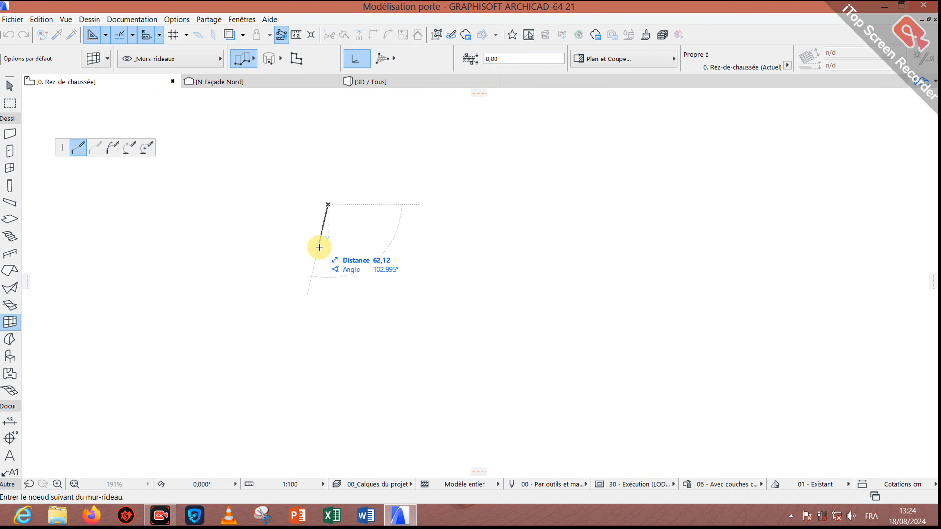
left_click(329, 249)
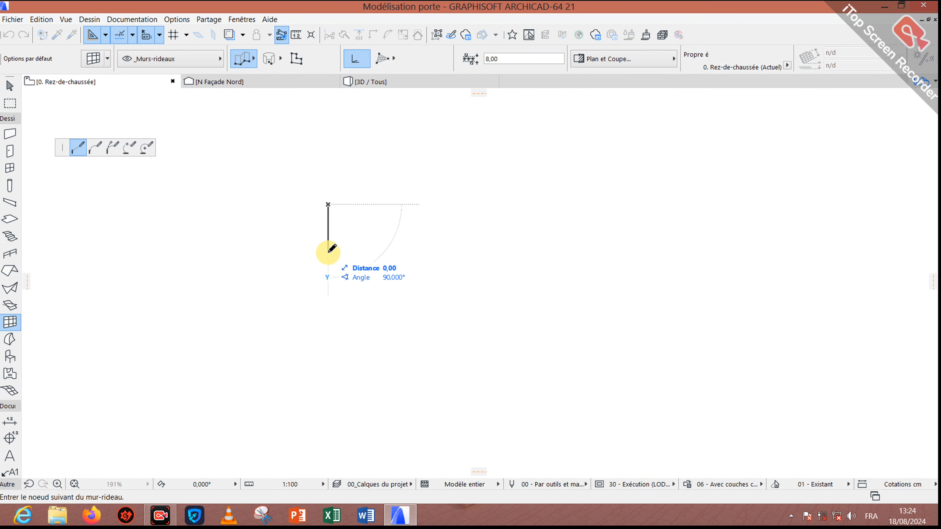
double_click(357, 252)
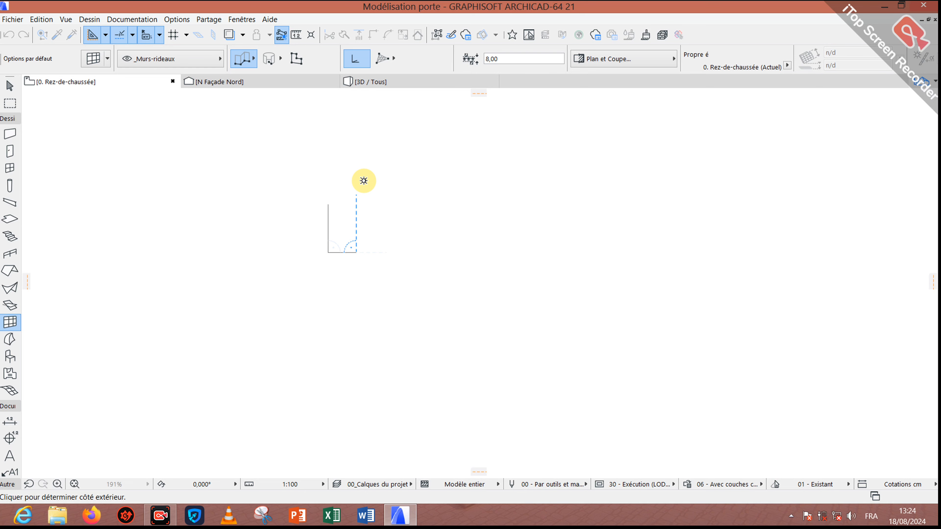
left_click(363, 181)
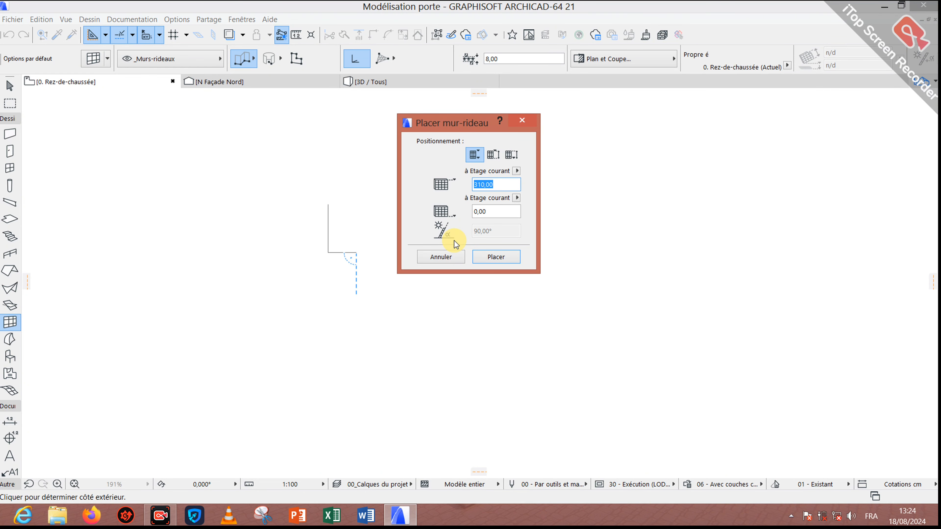
key("Return")
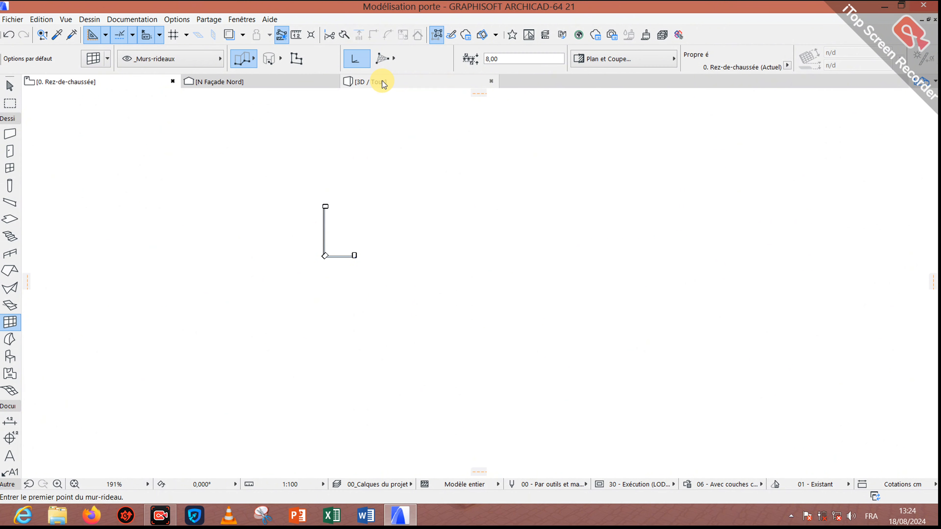
Examine the L-shaped curtain wall in the 3D view.
left_click(383, 81)
scroll(363, 282, "down", 4)
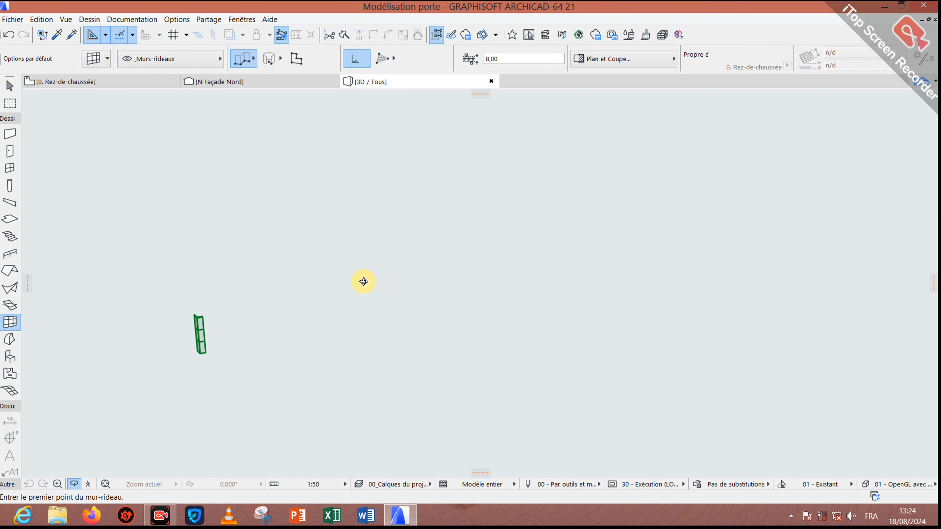
scroll(227, 339, "up", 5)
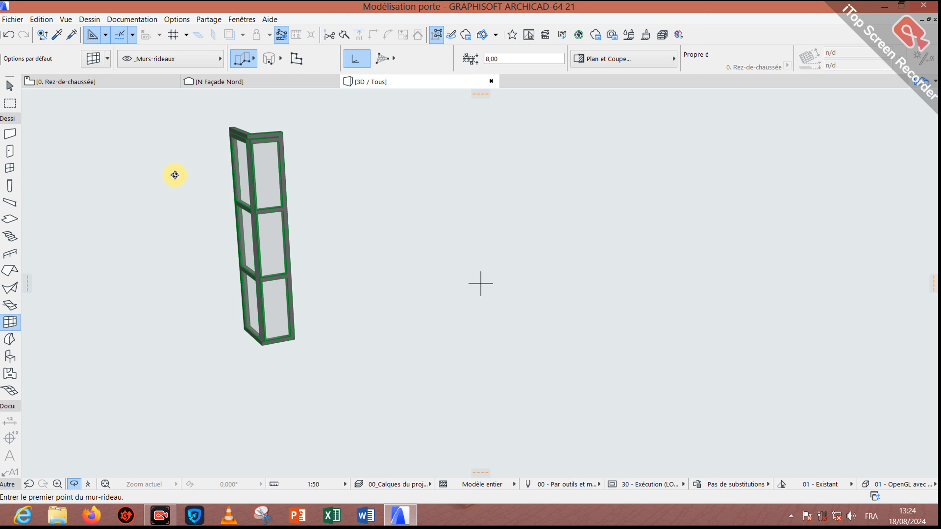
Delete the L-shaped curtain wall from the ground-floor plan.
left_click(105, 86)
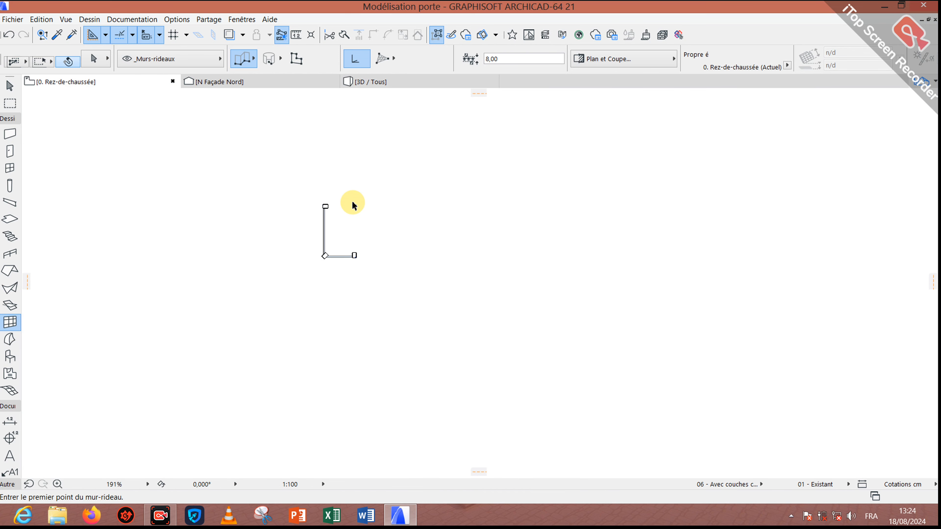
key("ctrl+a")
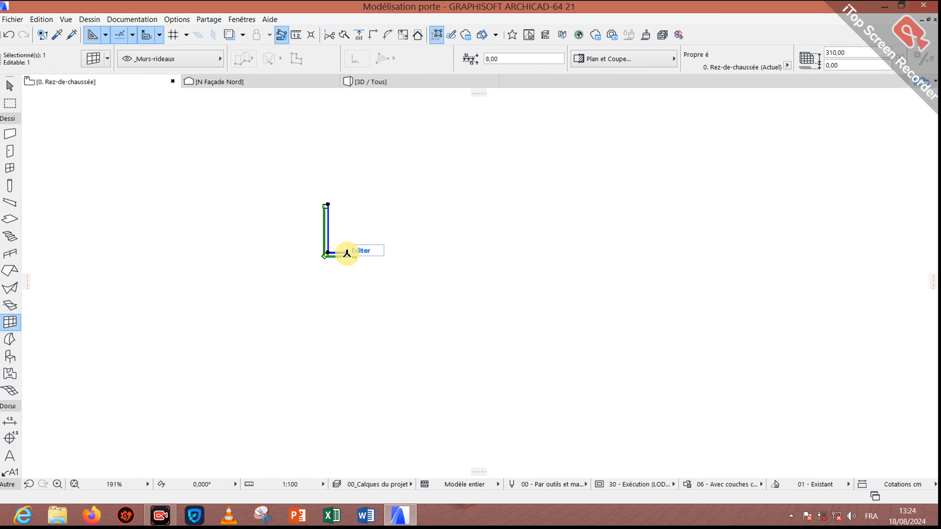
key("Delete")
Draw a straight horizontal curtain wall on the ground-floor plan, exterior side facing down, top at 310, base at 0 and 90° inclination.
left_click(231, 274)
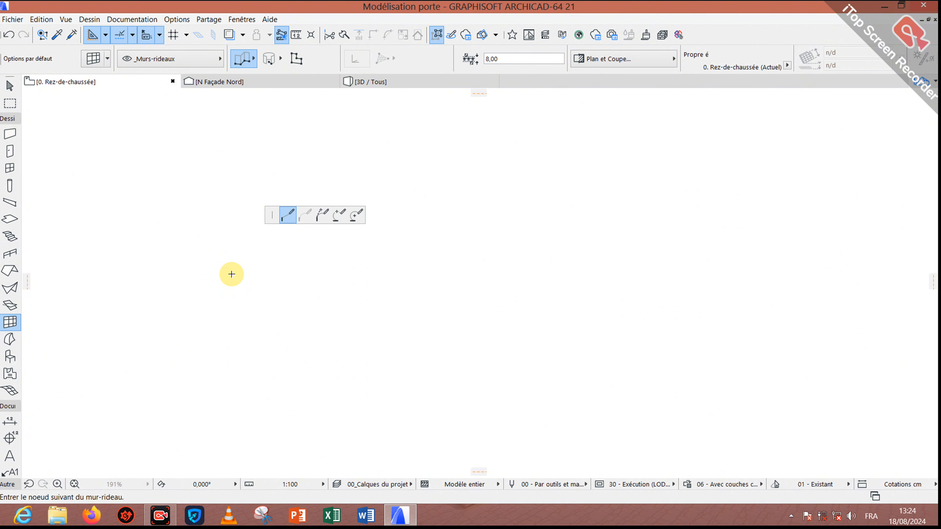
double_click(424, 274)
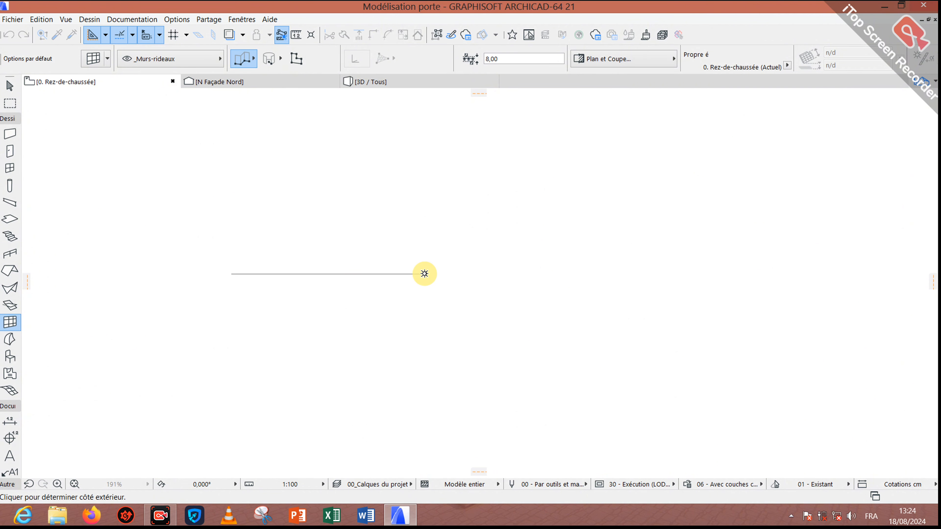
left_click(362, 302)
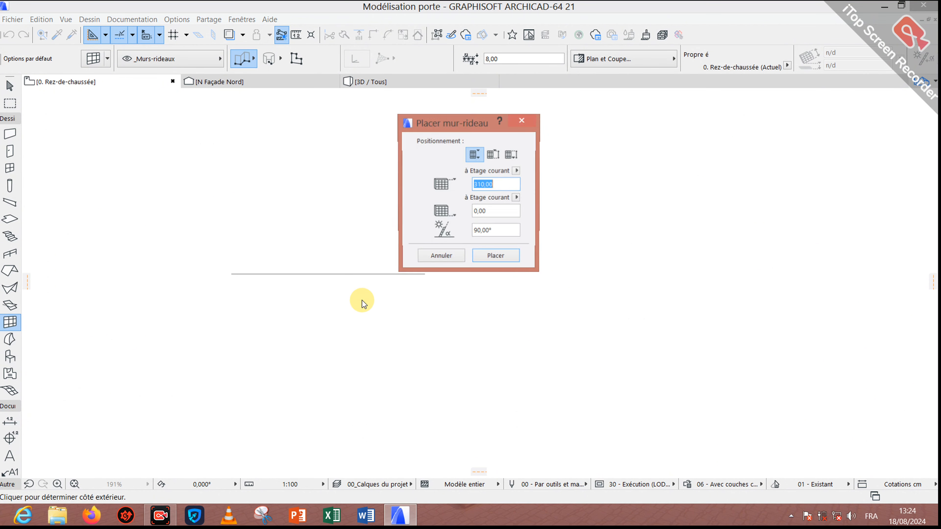
left_click(491, 256)
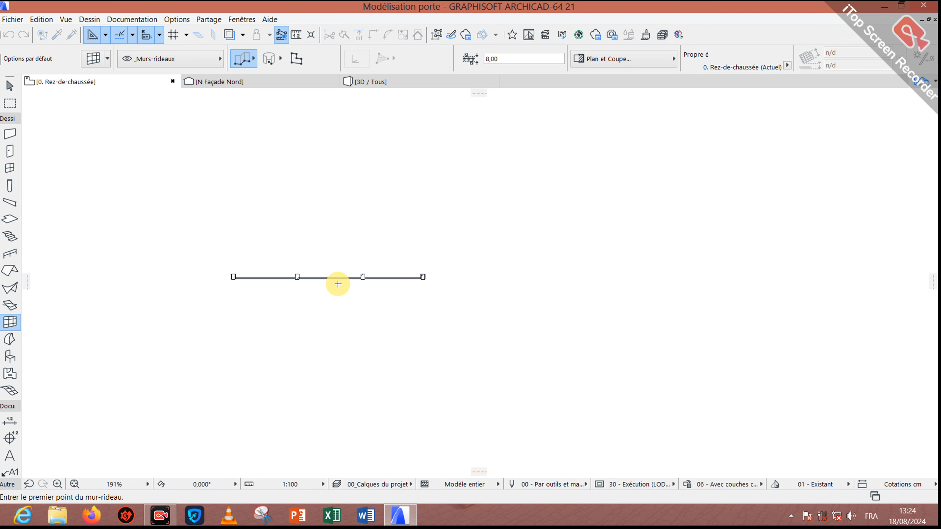
Examine the straight curtain wall's panel grid from both sides in the 3D view.
scroll(320, 286, "up", 2)
scroll(320, 286, "up", 1)
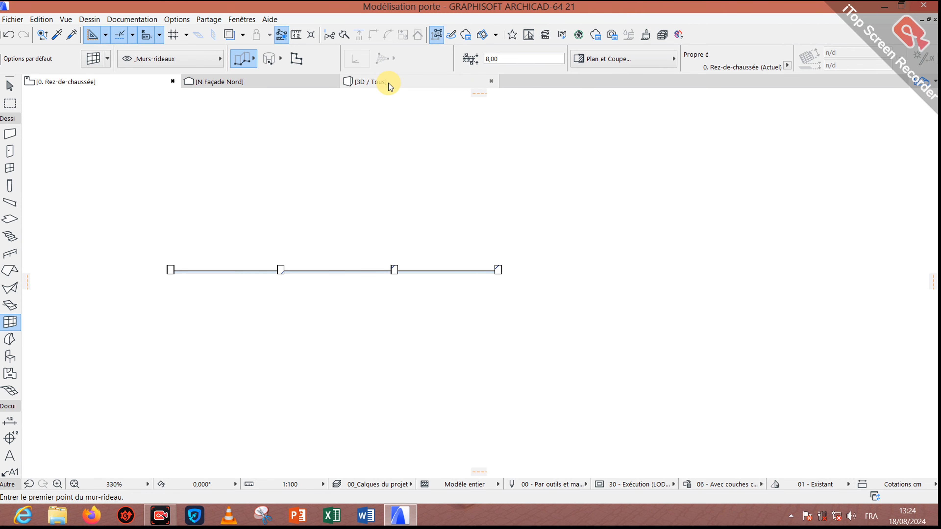
left_click(371, 82)
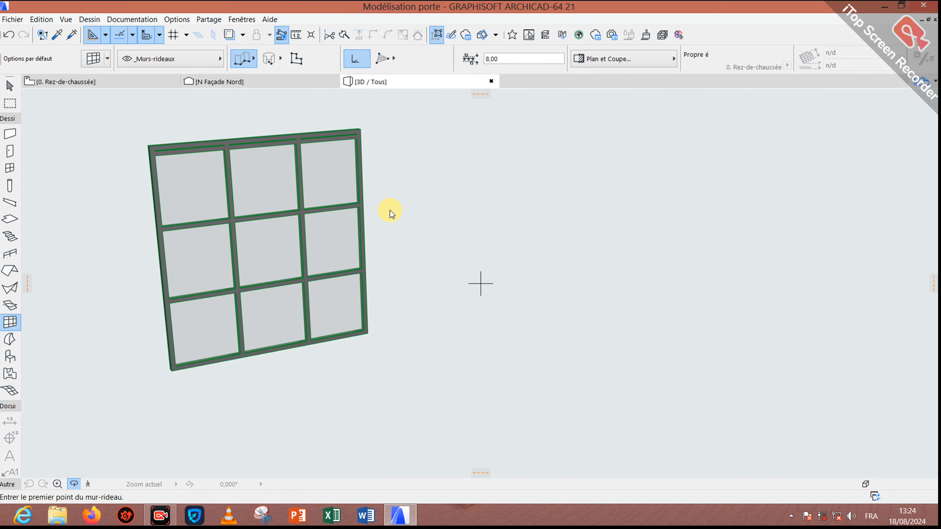
left_click_drag(125, 201, 240, 273)
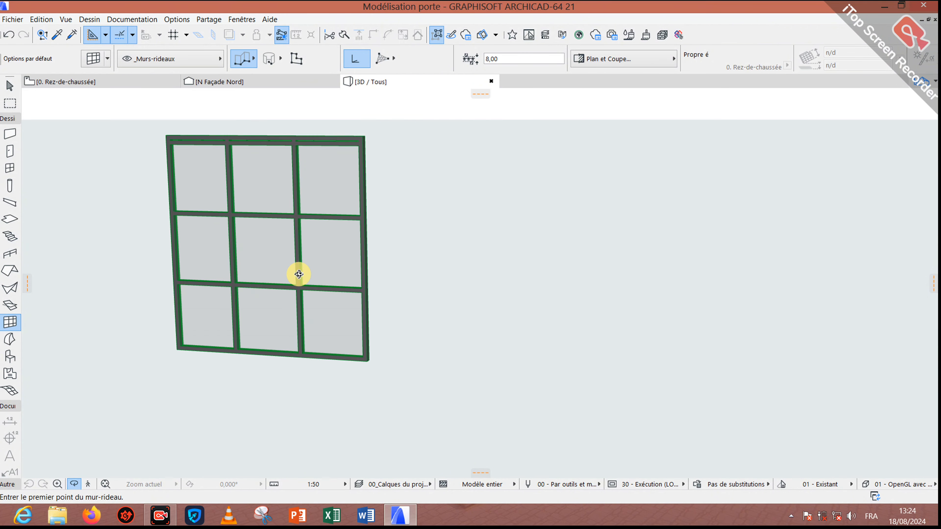
left_click_drag(299, 275, 147, 250)
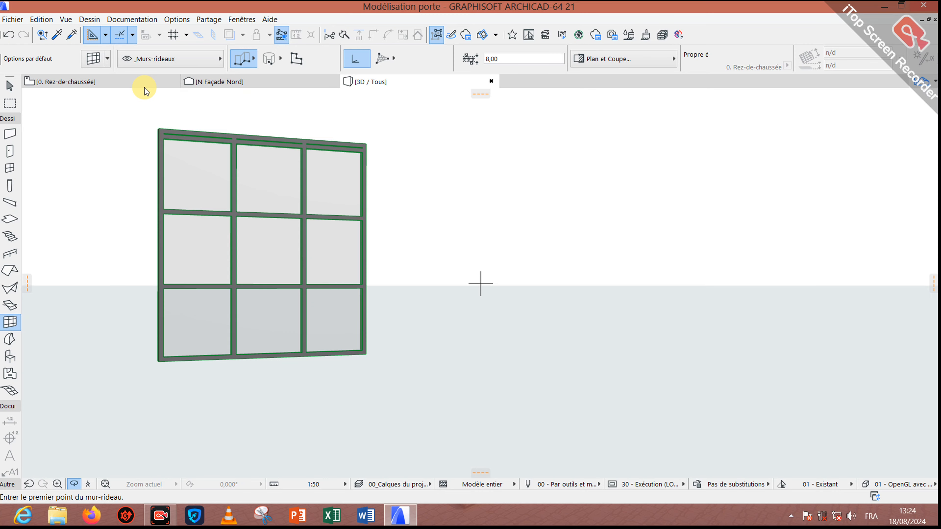
Copy the straight curtain wall from the ground-floor plan to a position beside the original, on the same line.
left_click(146, 80)
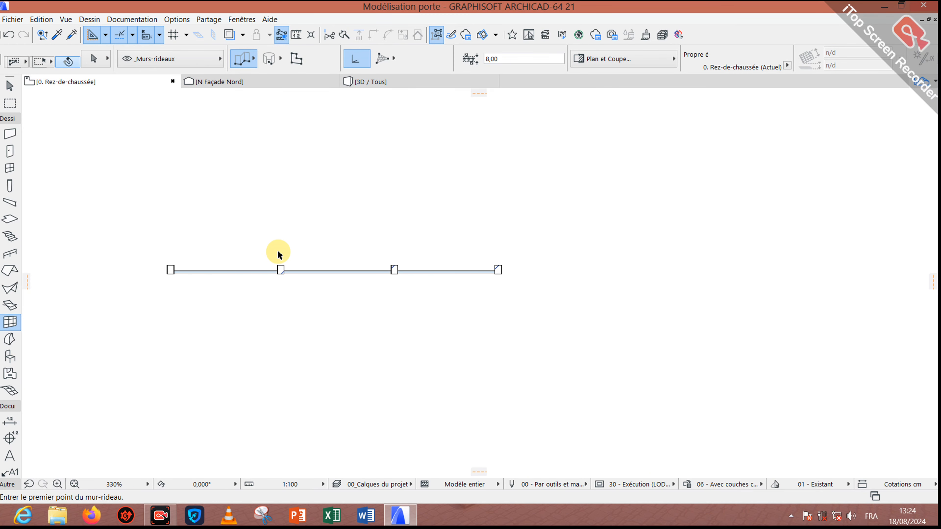
left_click(163, 262, "shift")
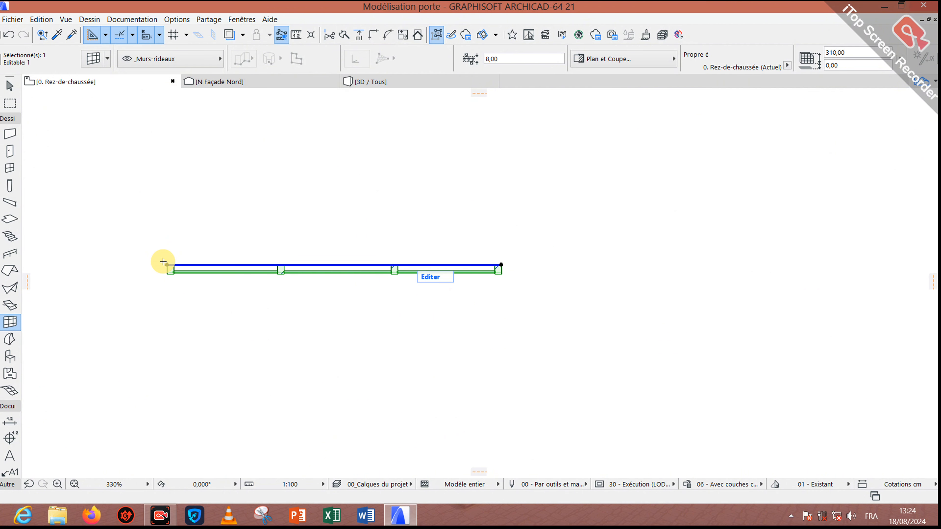
left_click(163, 262)
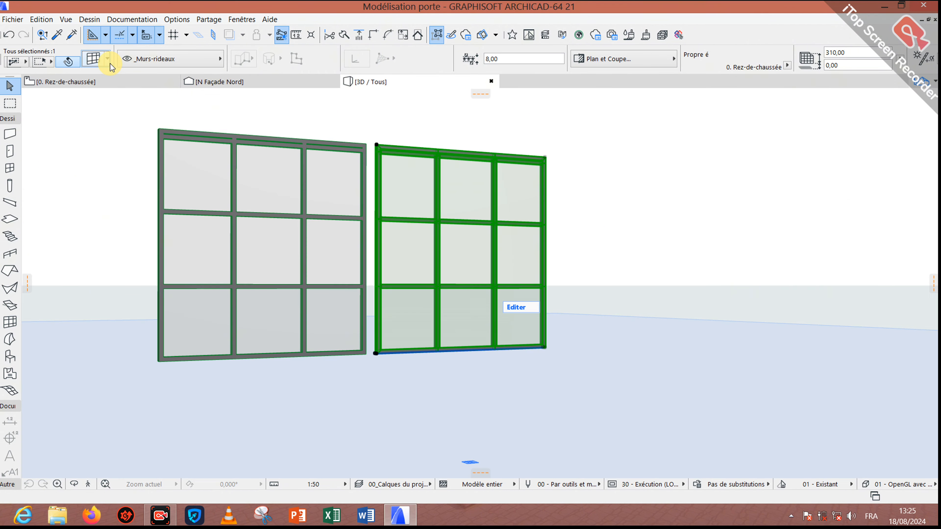
Open the copied curtain wall's grid pattern settings and set row 1 to 90 and row 2 to 50 high.
left_click(111, 63)
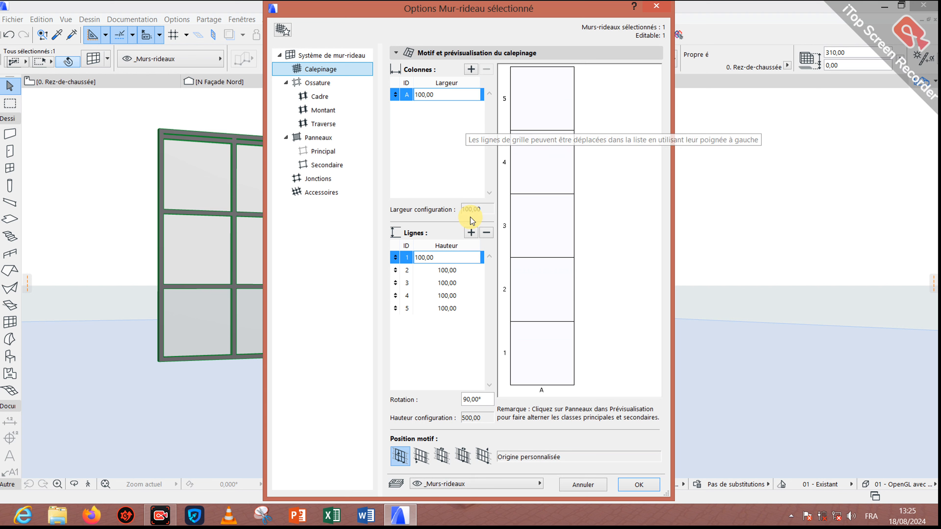
left_click(446, 259)
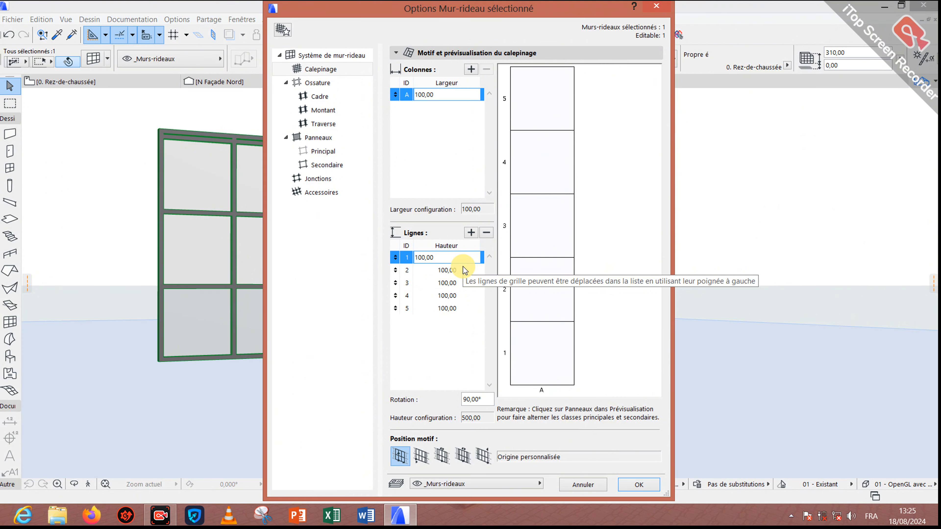
left_click_drag(466, 257, 335, 258)
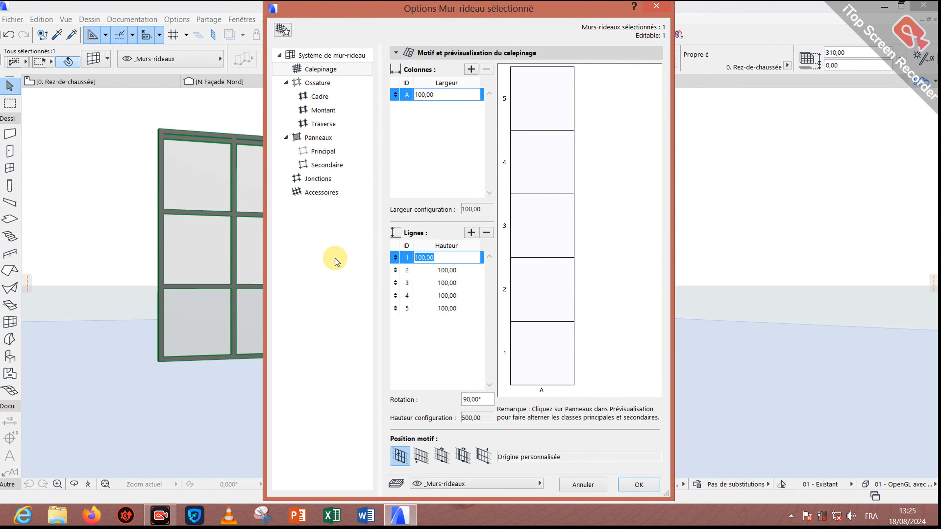
type("90")
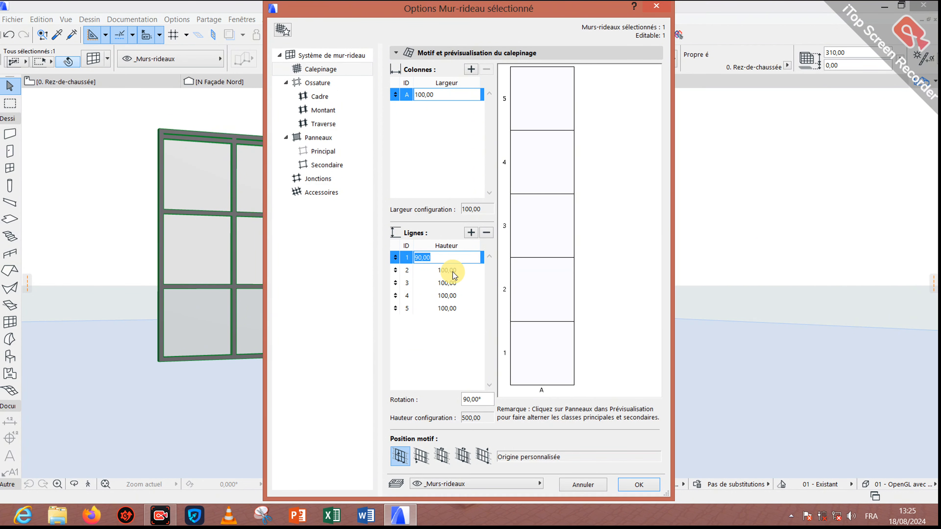
left_click(448, 269)
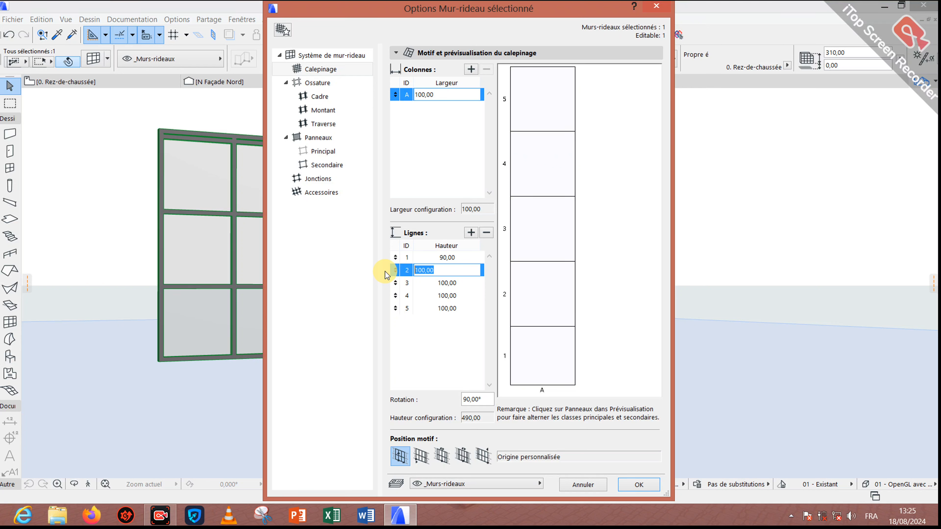
type("50")
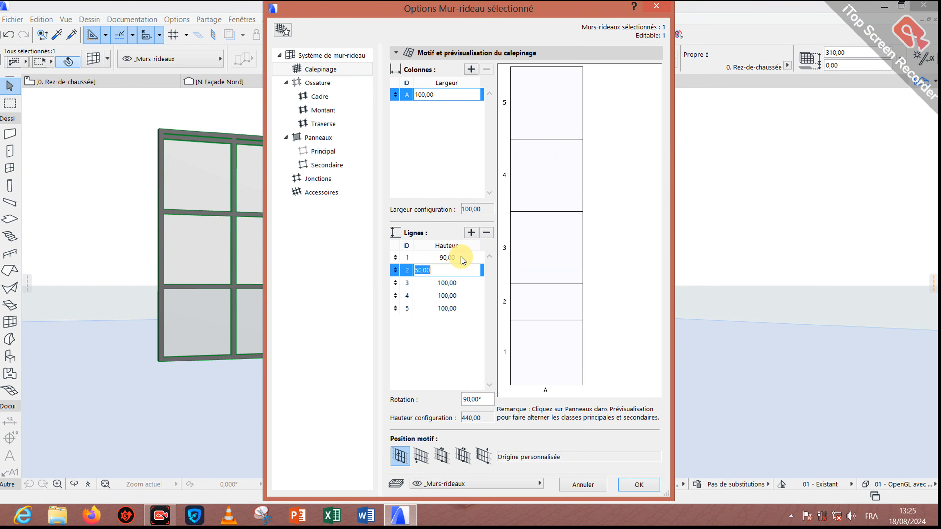
Set the grid row heights to 100 for rows 1 and 3 and 50 for row 4, and delete row 5.
left_click(459, 257)
type("100")
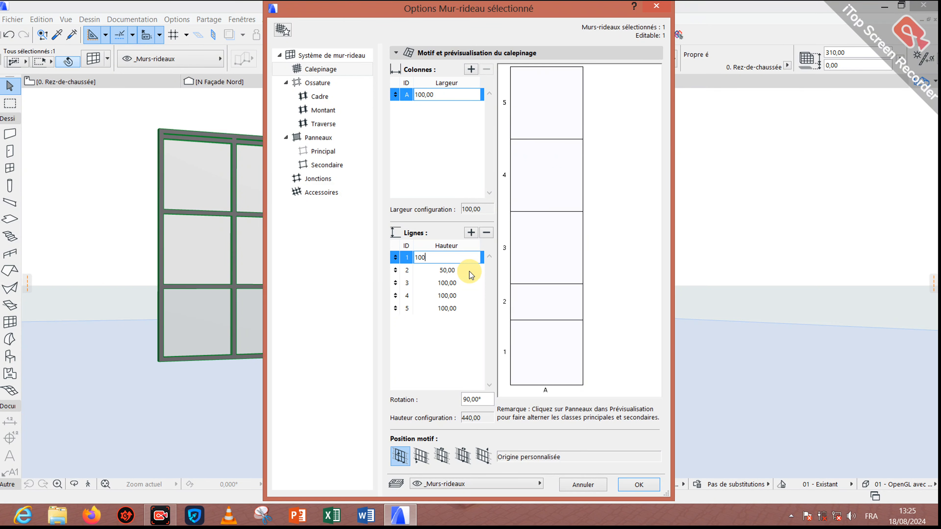
left_click(469, 269)
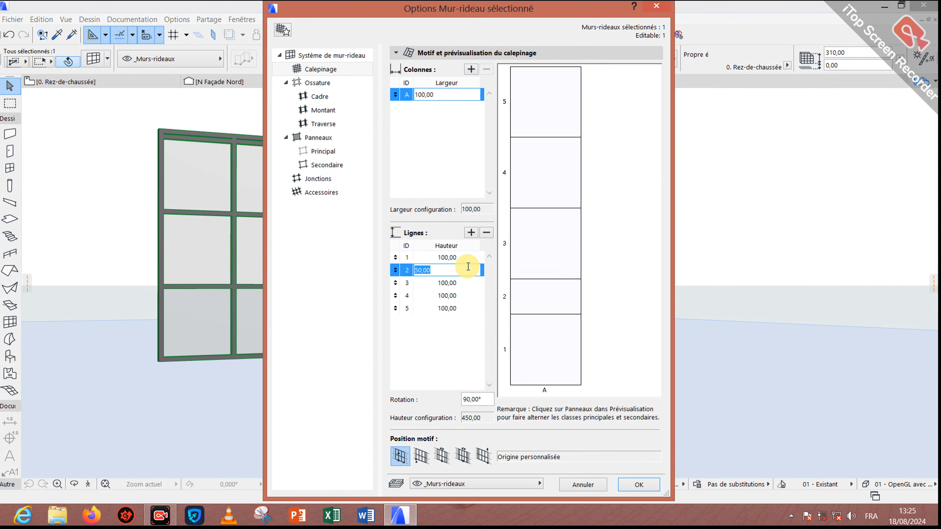
left_click(447, 283)
type("100")
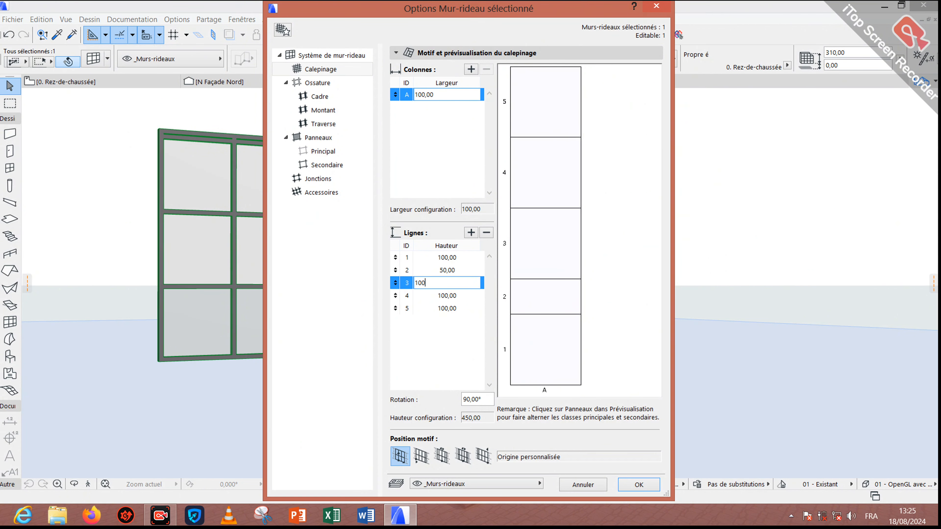
left_click(438, 295)
type("50")
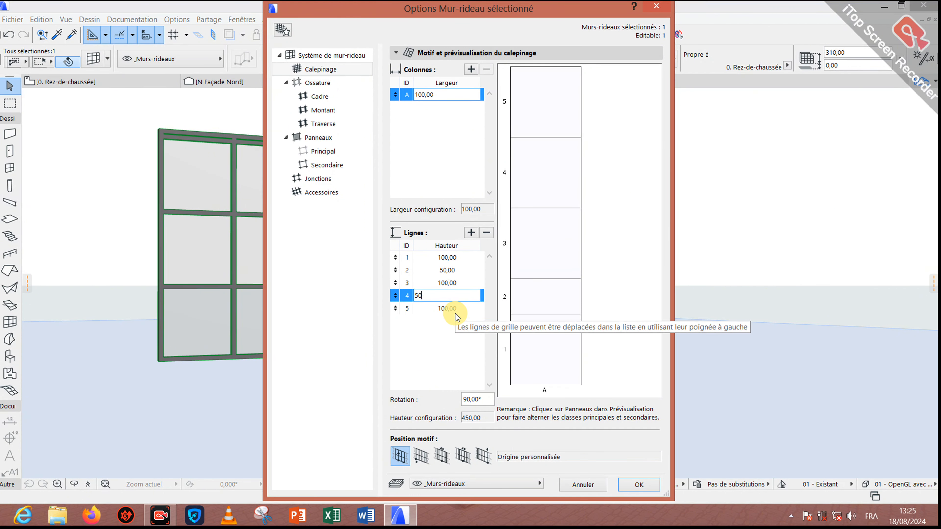
key("Return")
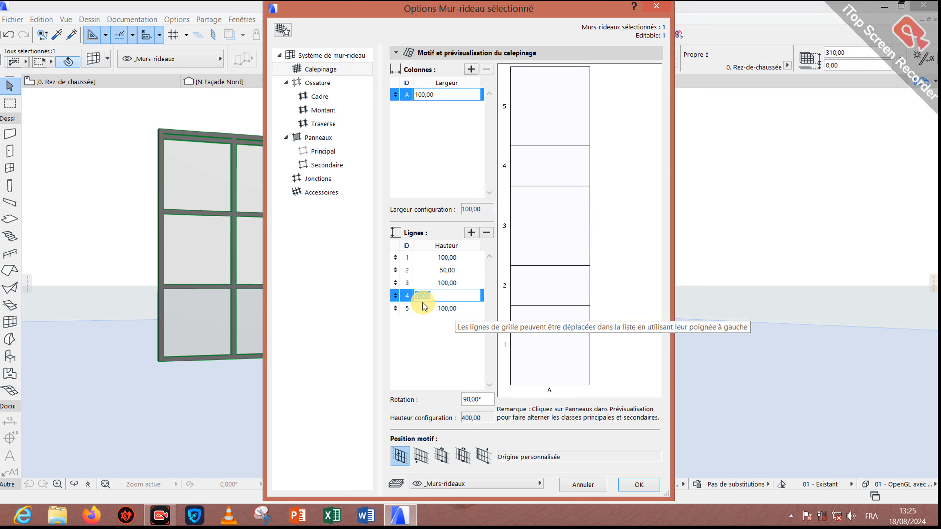
left_click(423, 307)
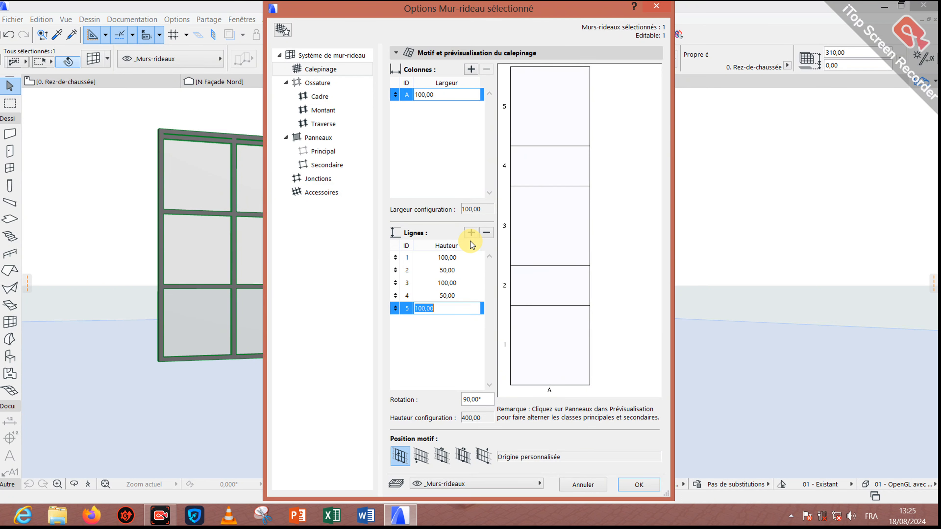
left_click(486, 233)
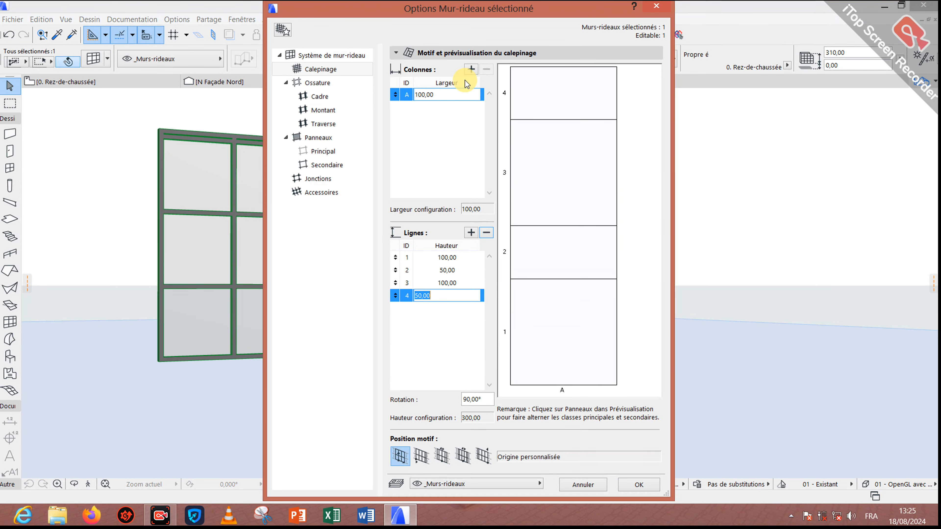
Add seven 100-wide columns to the curtain wall's grid pattern.
left_click(471, 69)
left_click(471, 69)
left_click(471, 69)
left_click(471, 69)
left_click(471, 69)
left_click(471, 68)
left_click(471, 69)
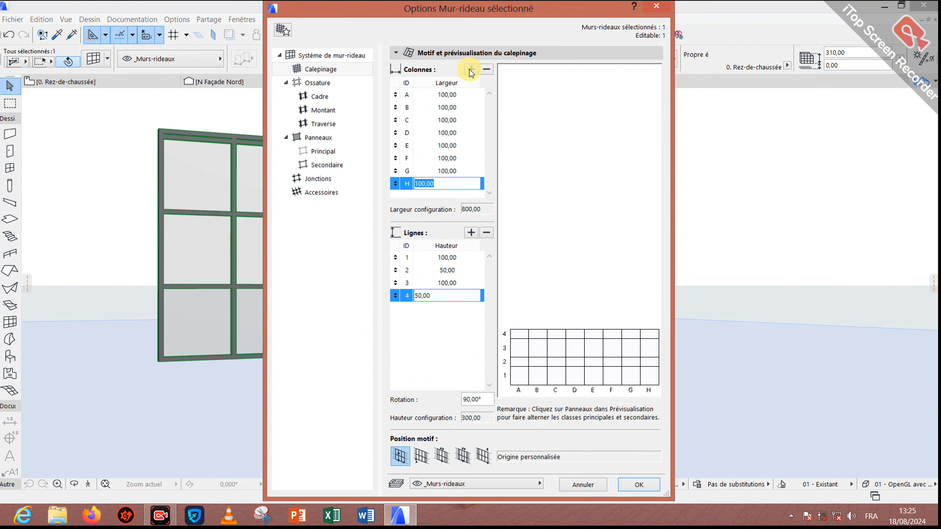
Remove columns B to H from the grid pattern, keeping only column A.
left_click(485, 70)
left_click(483, 71)
left_click(484, 71)
left_click(483, 70)
left_click(483, 70)
left_click(484, 70)
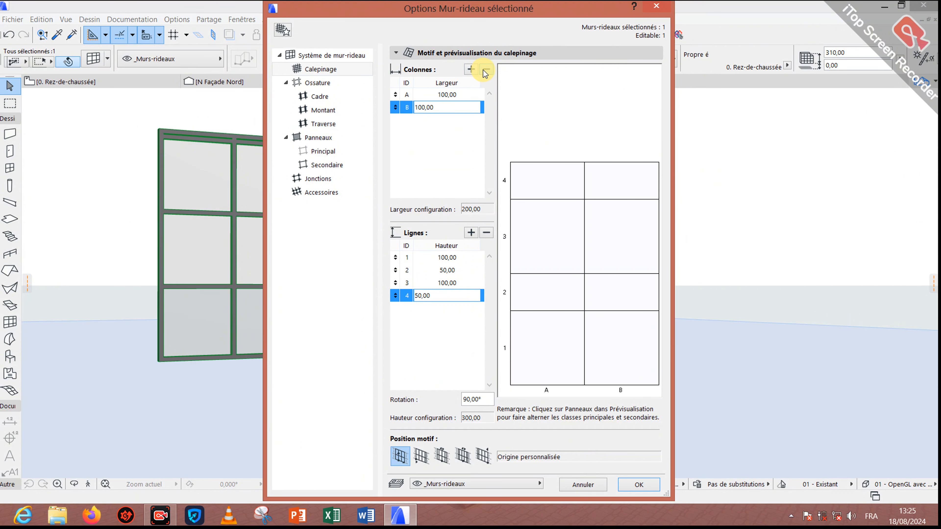
left_click(483, 70)
Add six 50-high rows to the grid pattern above row 4.
left_click(471, 233)
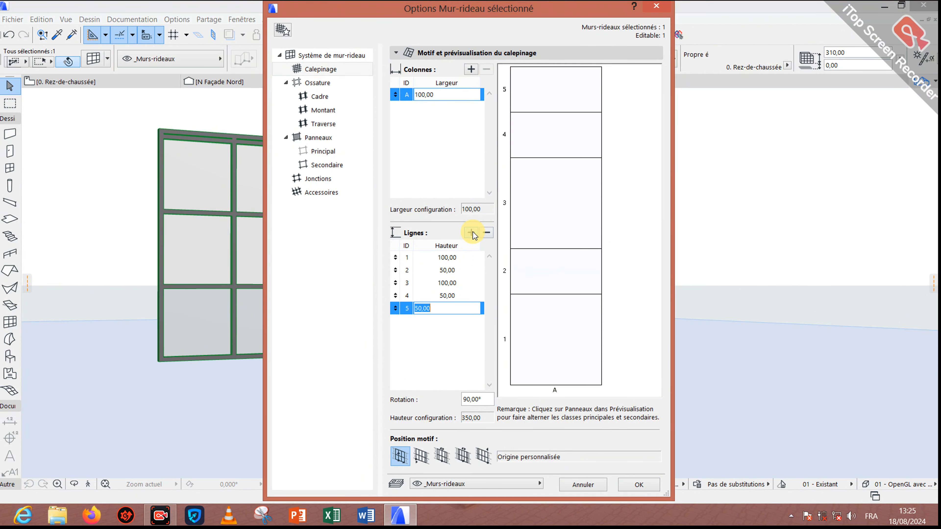
left_click(472, 232)
left_click(471, 233)
left_click(471, 233)
left_click(471, 233)
Remove the extra rows 5 to 10 from the grid pattern, keeping four rows.
left_click(491, 233)
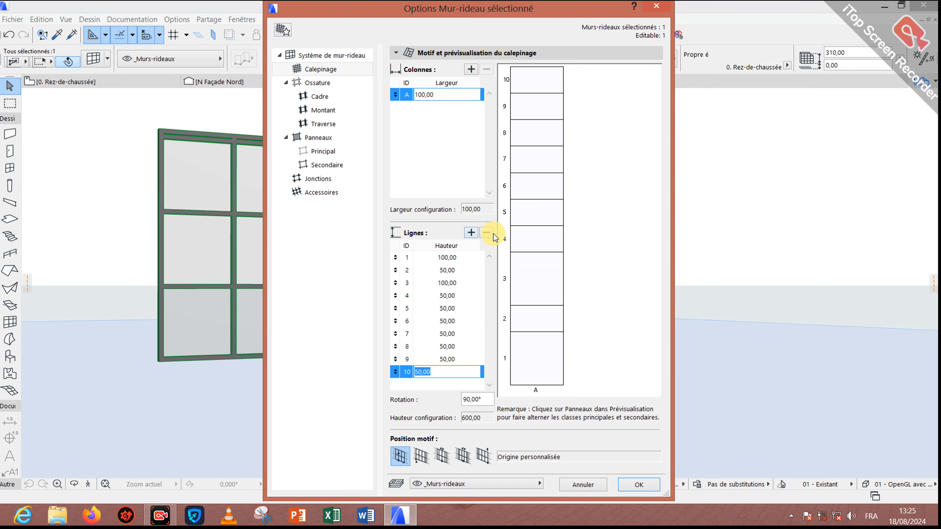
left_click(491, 233)
left_click(491, 233)
left_click(491, 234)
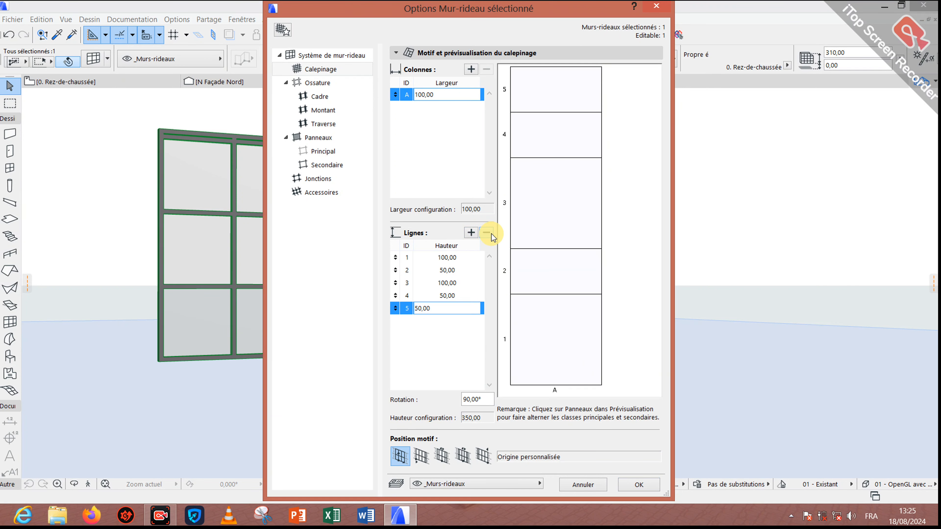
left_click(491, 234)
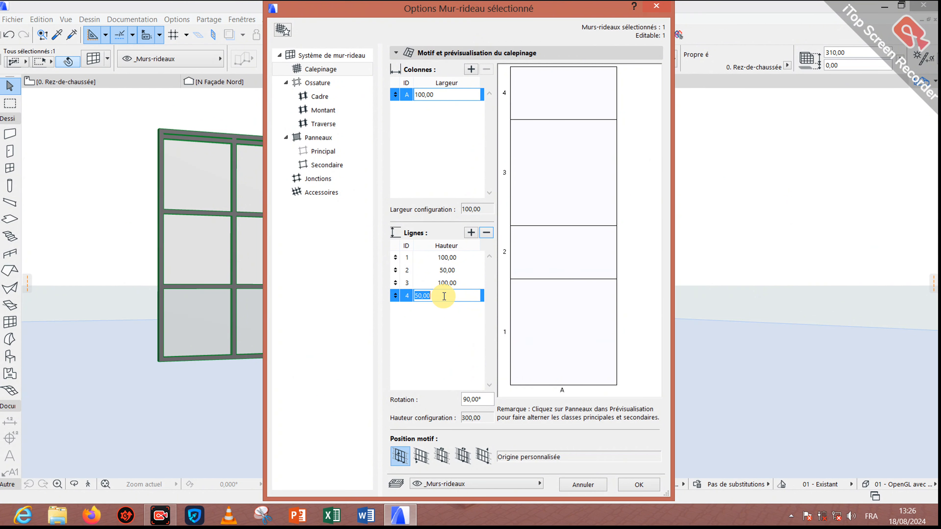
Switch the curtain wall's Cadre profile to the Générique type and set its panel insertion depth d to 0.
left_click(321, 97)
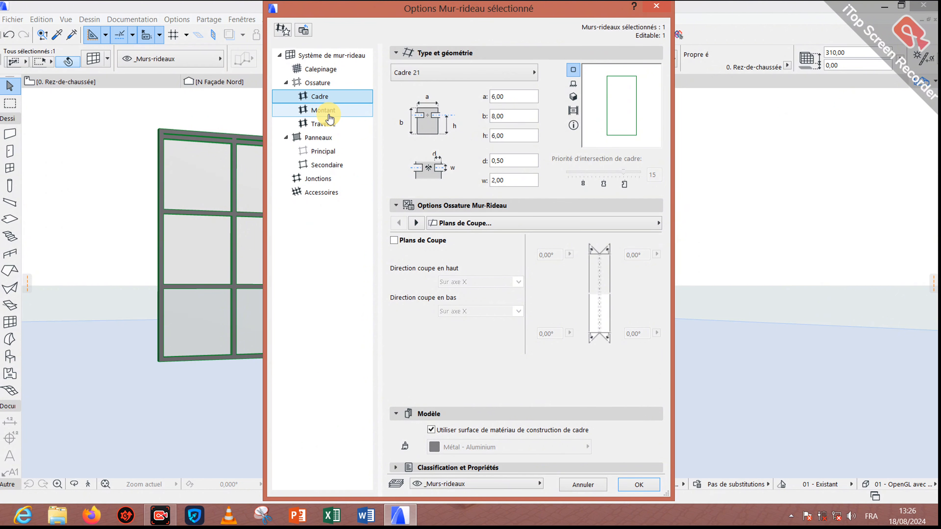
double_click(513, 166)
type("1")
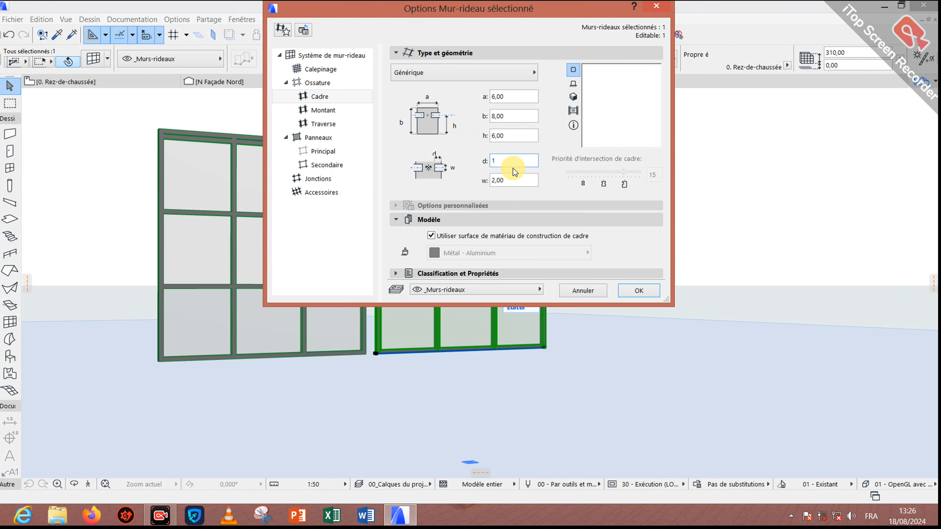
key("BackSpace")
type("0")
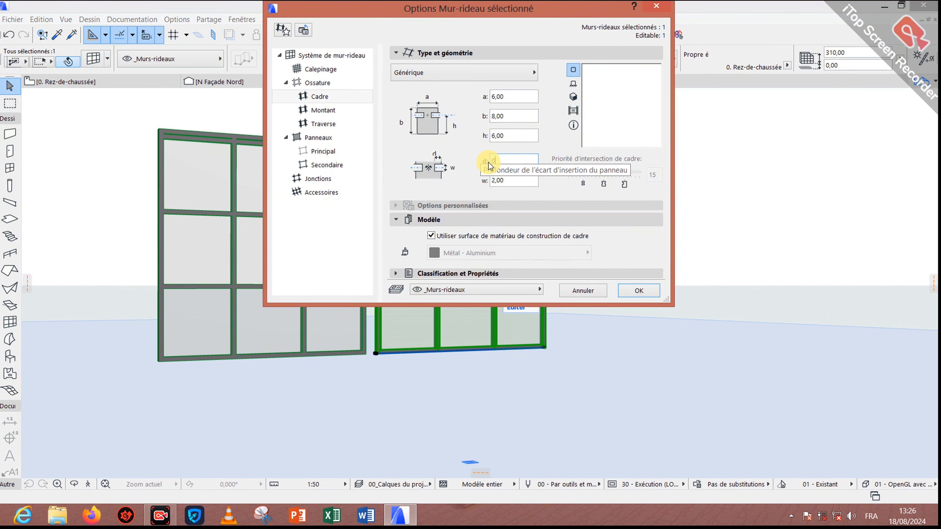
double_click(492, 136)
key("Tab")
key("Tab")
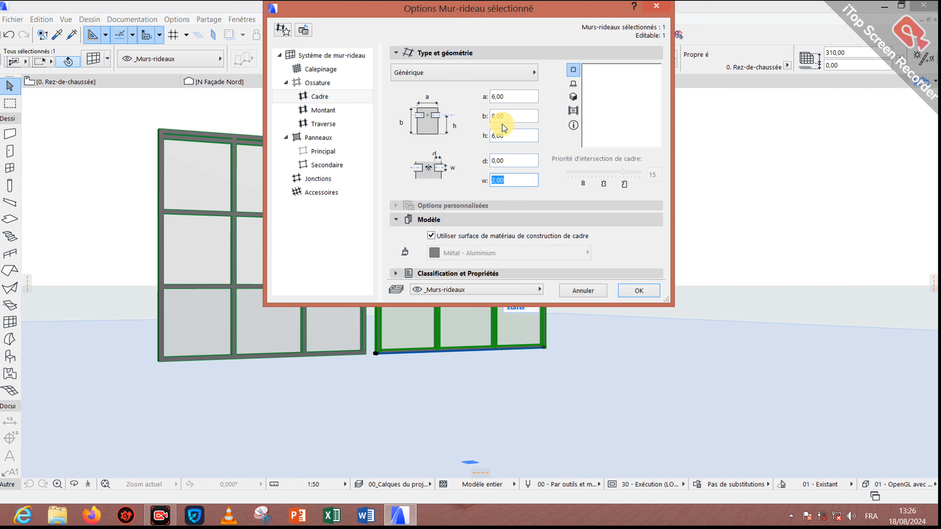
Set the Cadre profile's dimensions h, b and a to 3 each.
left_click(525, 141)
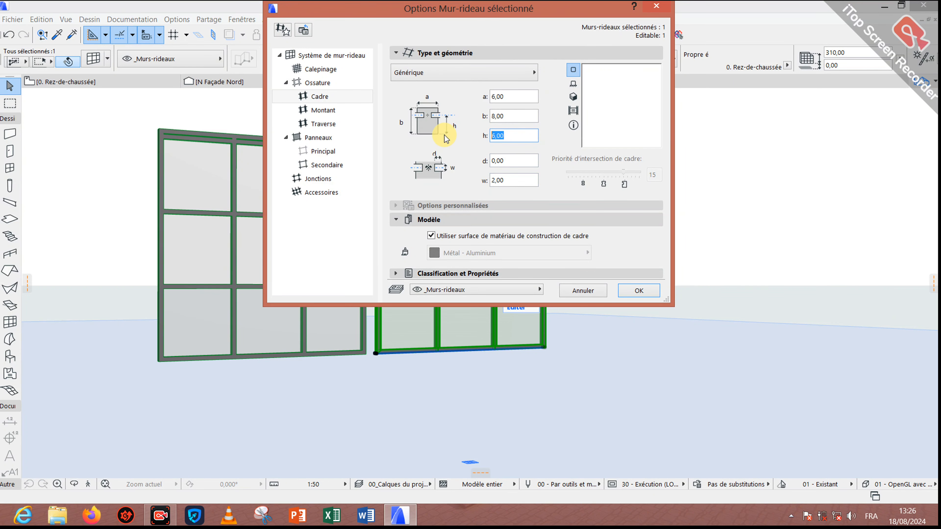
type("3")
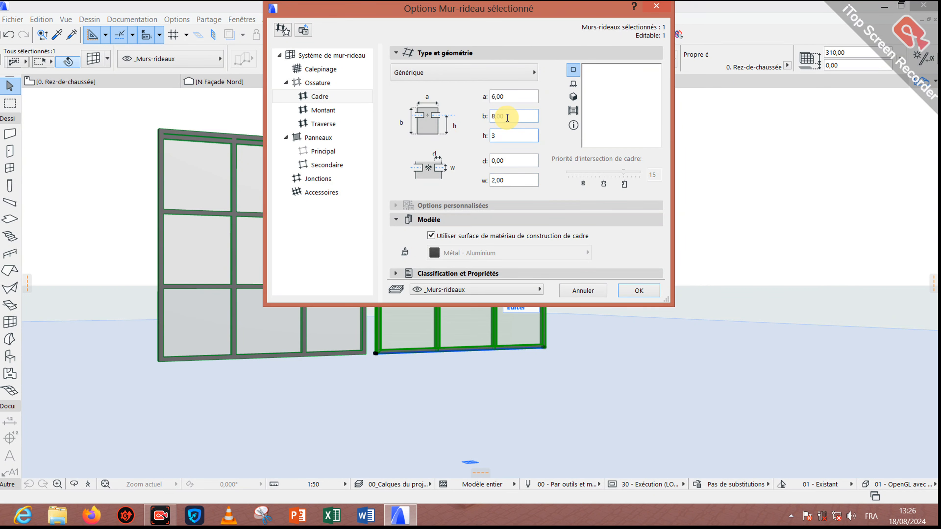
left_click(507, 117)
type("3")
left_click(509, 98)
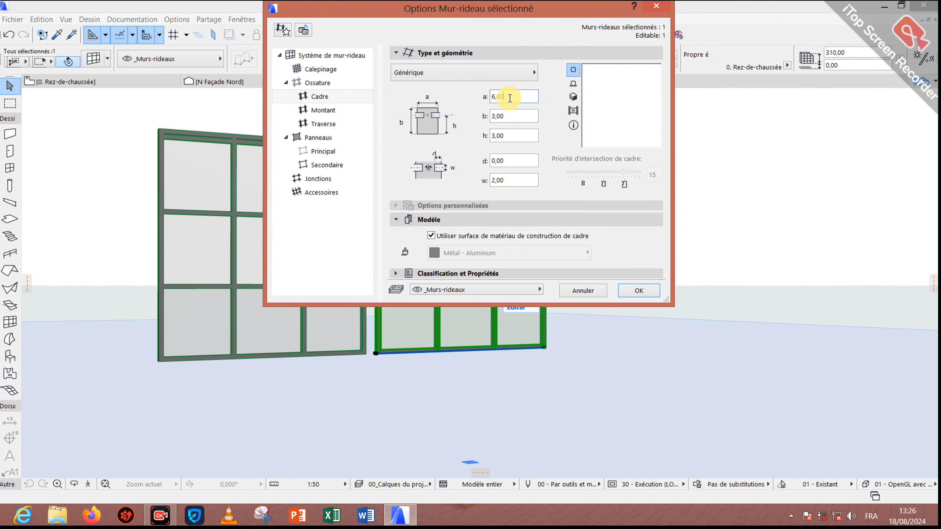
type("3")
Copy the Cadre's 3,00 value into the Montant profile's dimensions a, b and h.
left_click_drag(504, 97, 464, 107)
key("ctrl+c")
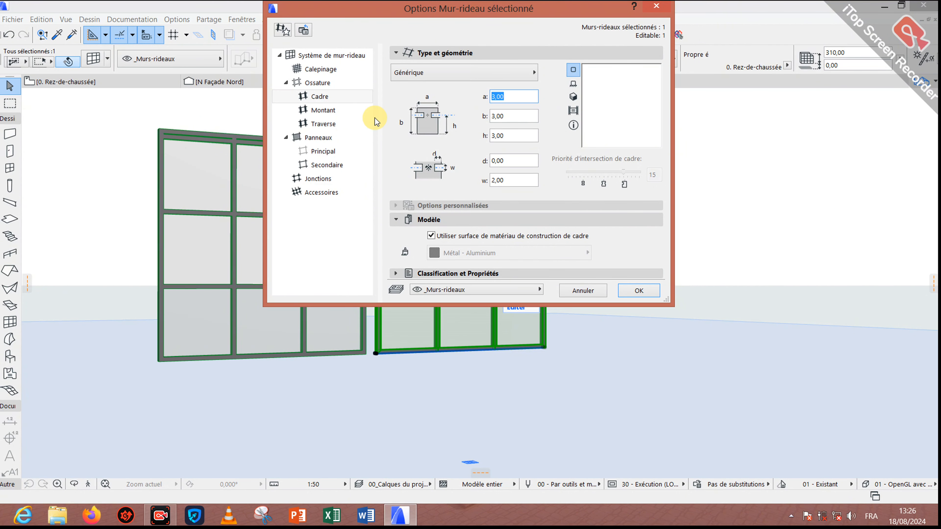
left_click(326, 110)
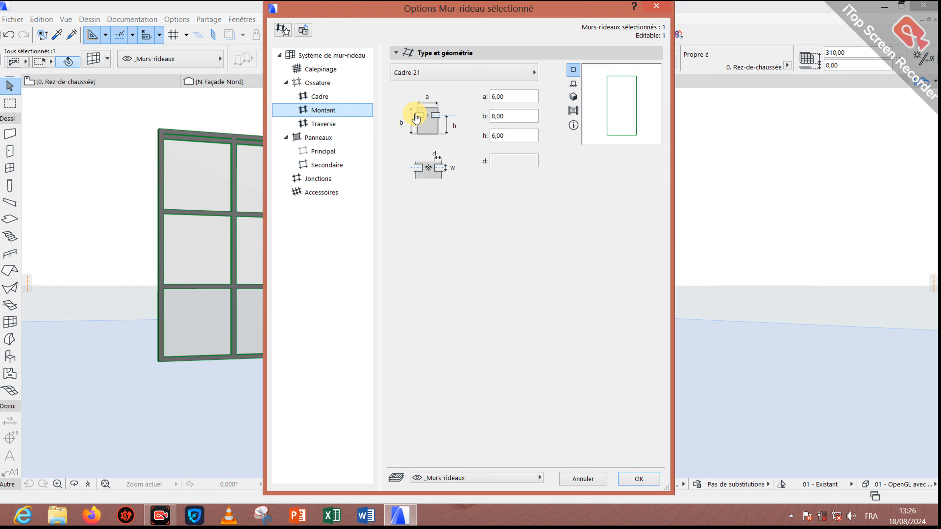
key("ctrl+v")
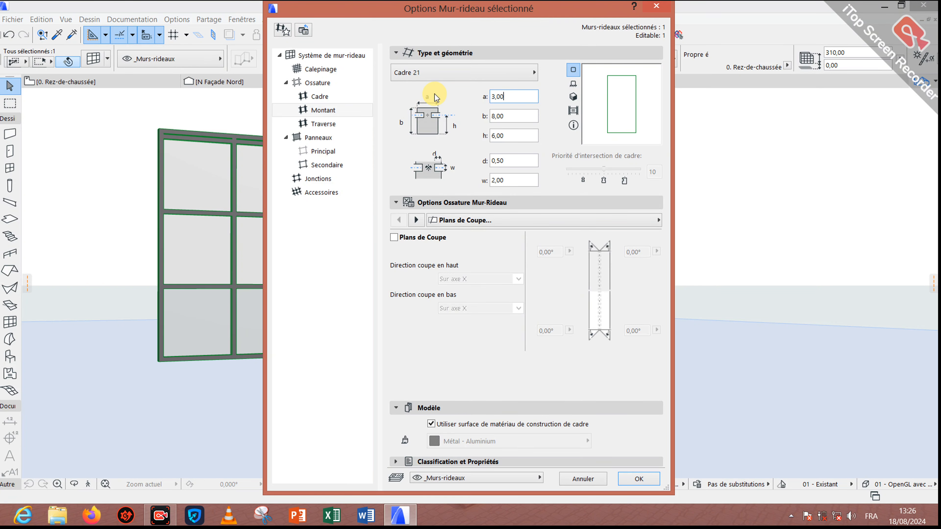
key("Tab")
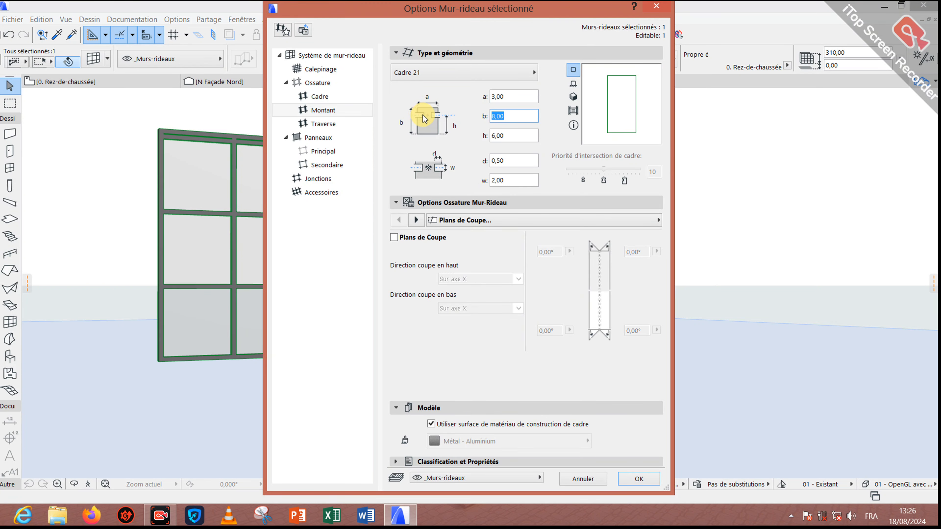
key("ctrl+v")
key("Tab")
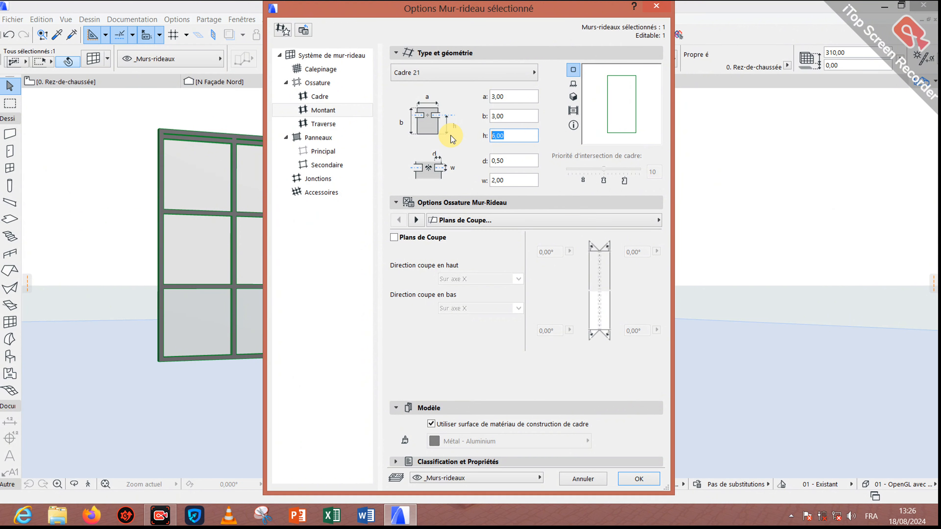
key("ctrl+v")
key("Tab")
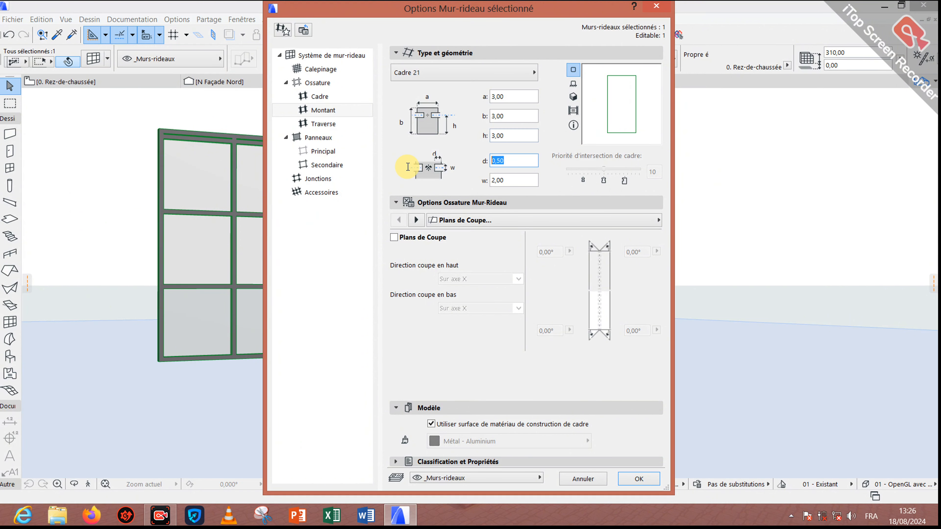
Set the Montant's panel insertion gap values d and w to 0 and change its type to Générique.
type("0")
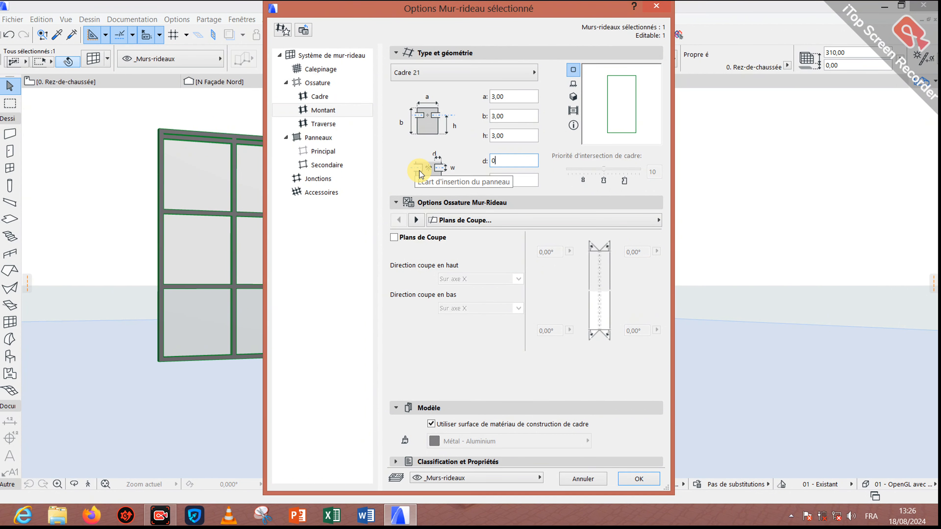
key("Tab")
type("0")
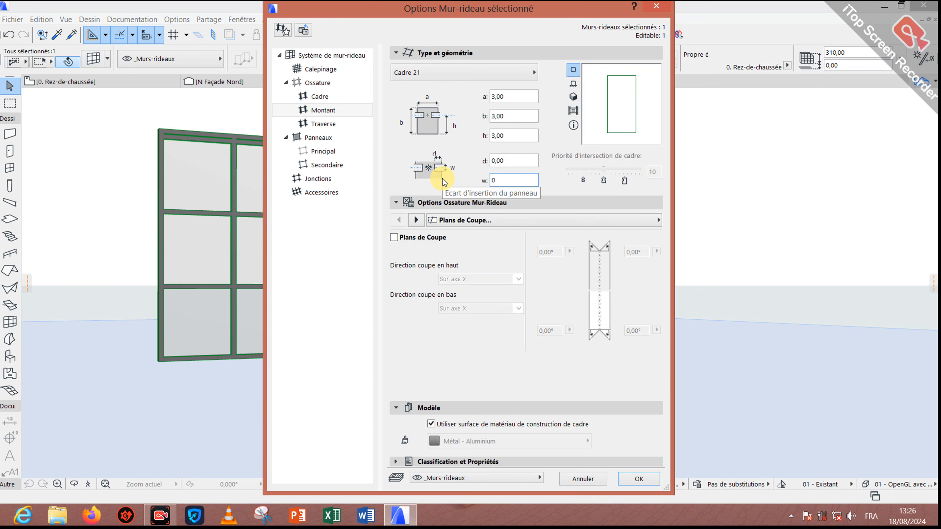
left_click(529, 73)
left_click(548, 80)
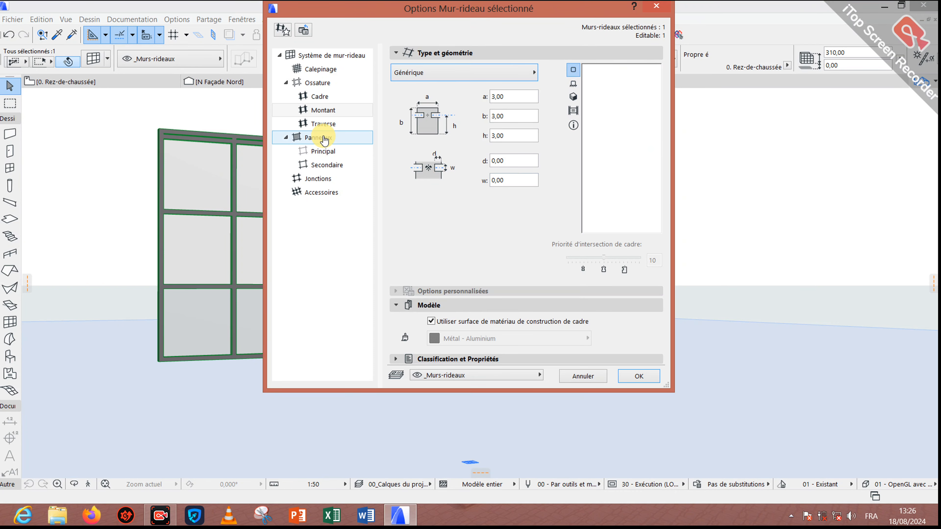
Set the Traverse profile's dimensions a, b and h to 3 each.
left_click(323, 123)
left_click_drag(515, 97, 482, 99)
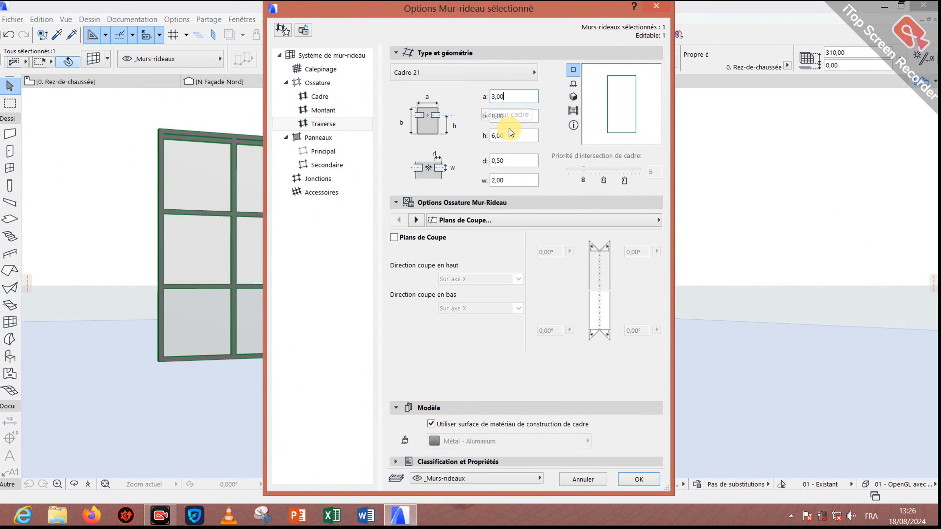
key("Tab")
type("3,00")
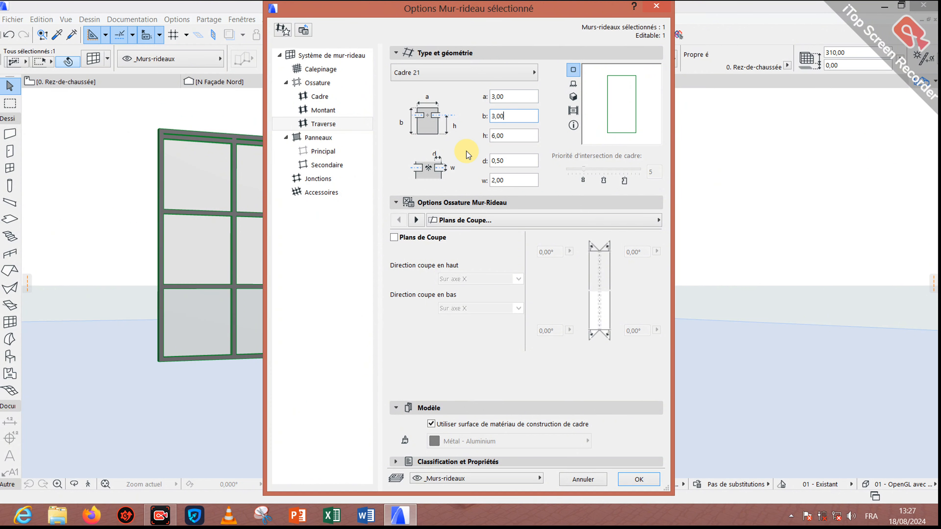
key("Tab")
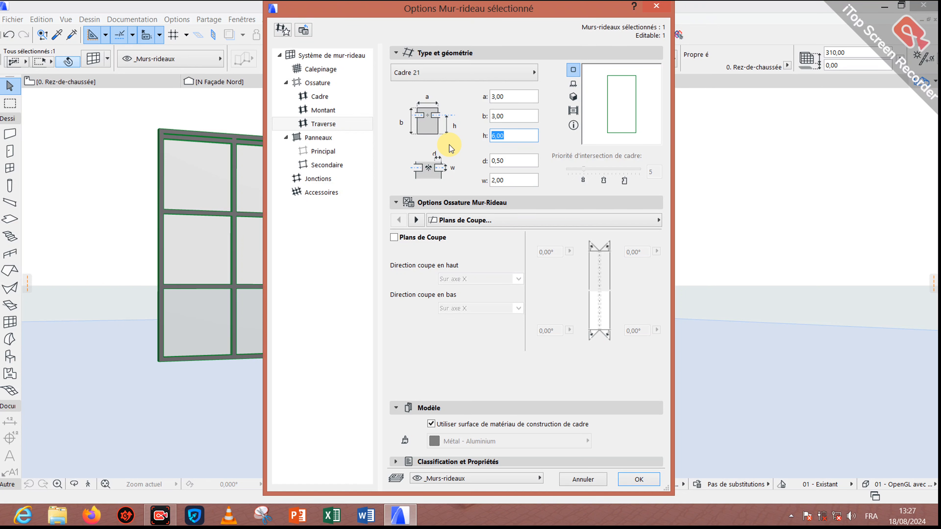
type("3,00")
Set the Traverse's panel insertion values d and w to 0.
key("Tab")
type("0")
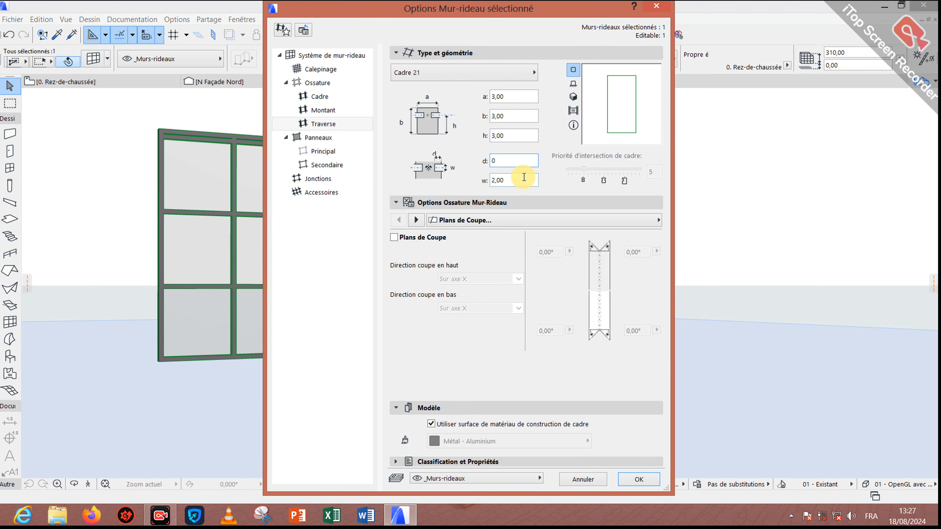
key("Tab")
type("0")
Assign Transp - Verre bleuté as the Principal panel's first surface and unlink its three surfaces.
left_click(332, 139)
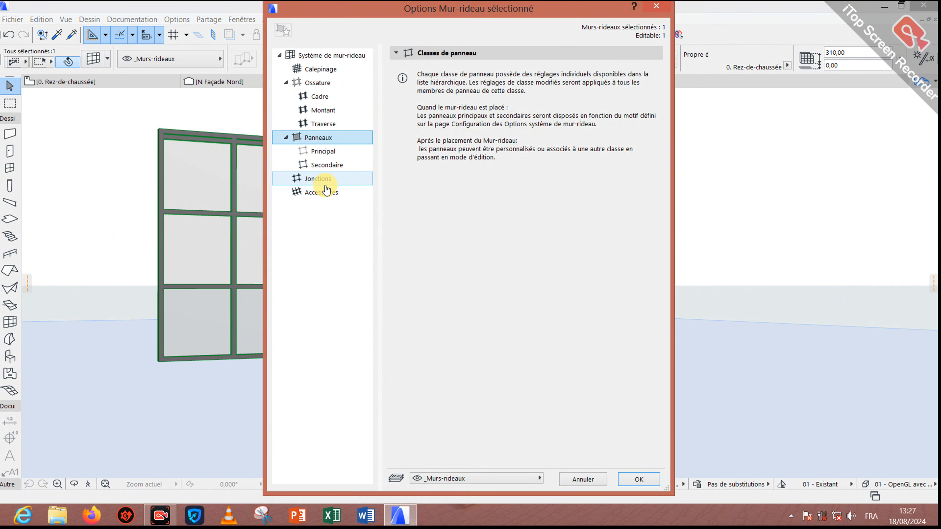
left_click(323, 151)
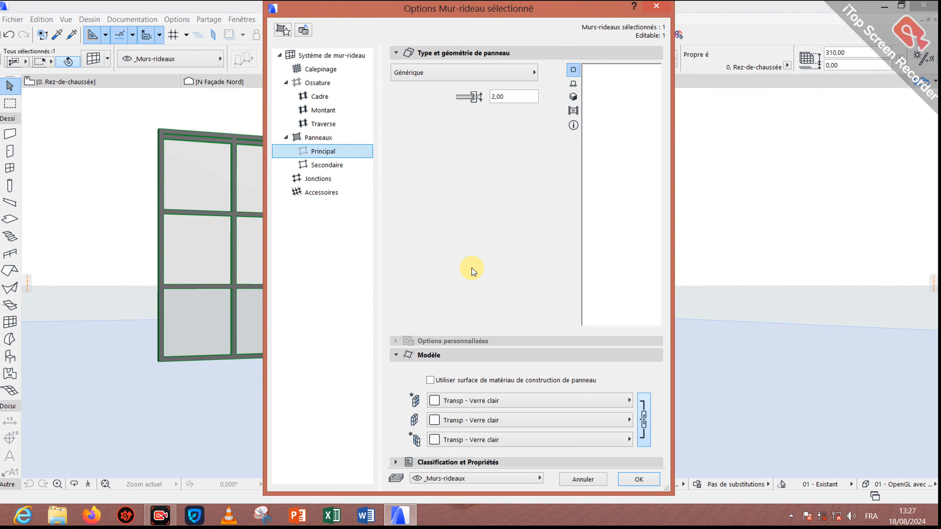
left_click(506, 427)
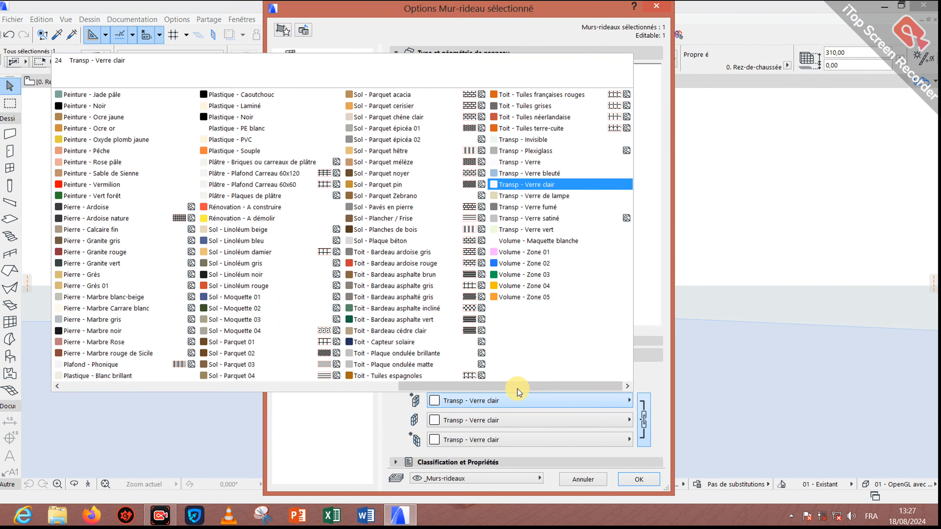
left_click(556, 174)
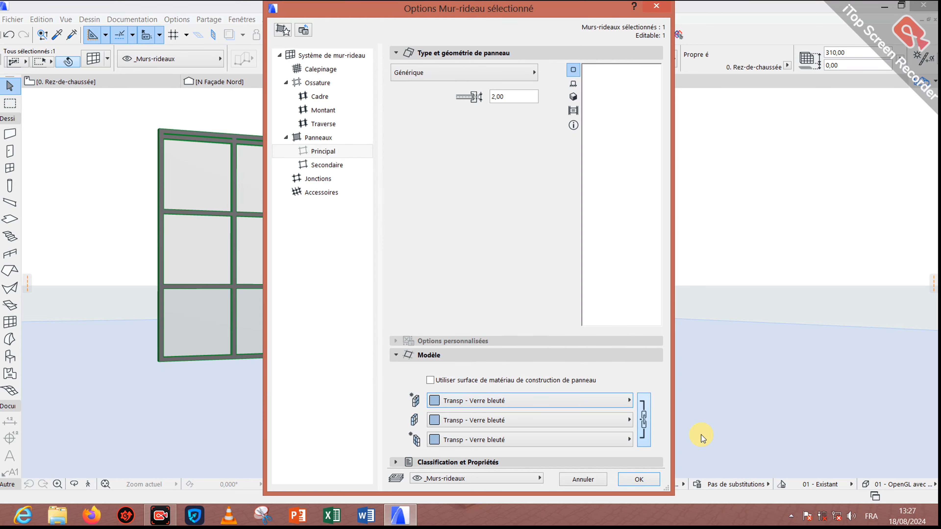
left_click(644, 420)
Assign Transp - Verre bleuté to the linked surfaces of the Secondaire panel class.
left_click(342, 166, "shift")
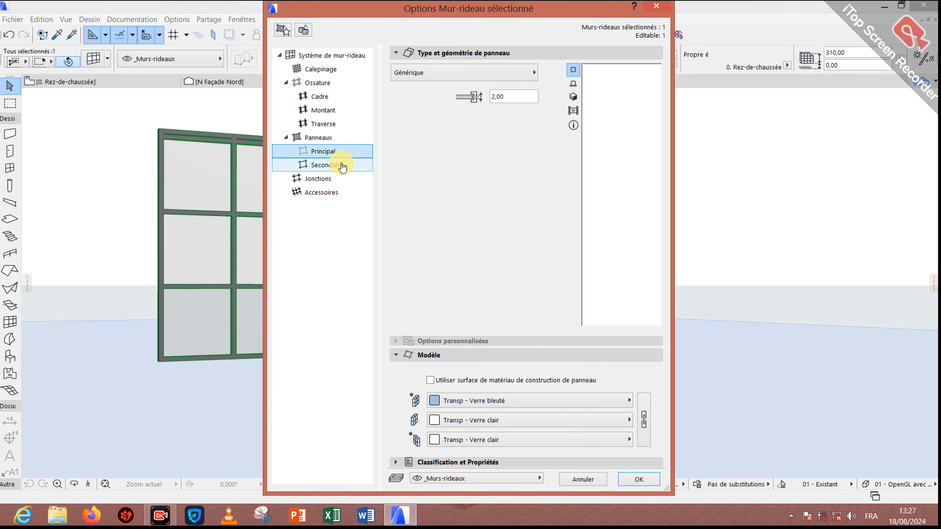
left_click(342, 165)
left_click(530, 400)
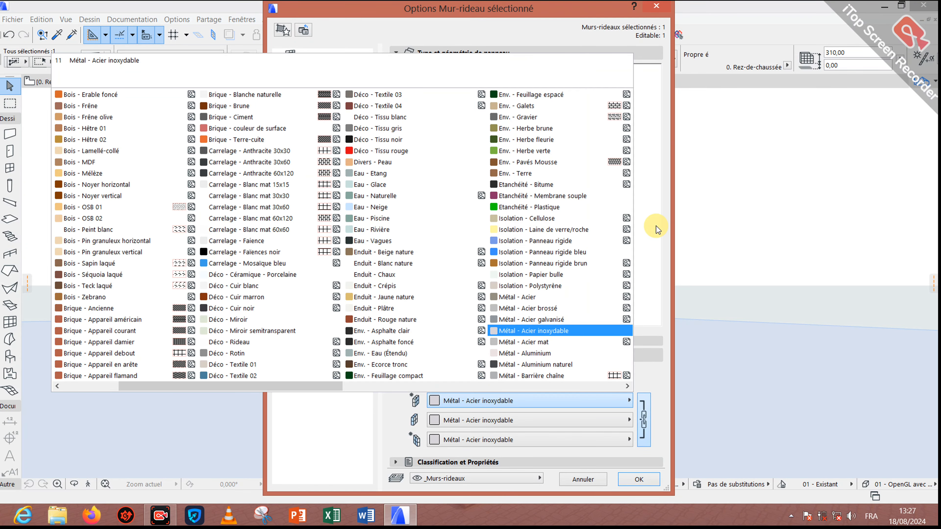
scroll(656, 226, "down", 5)
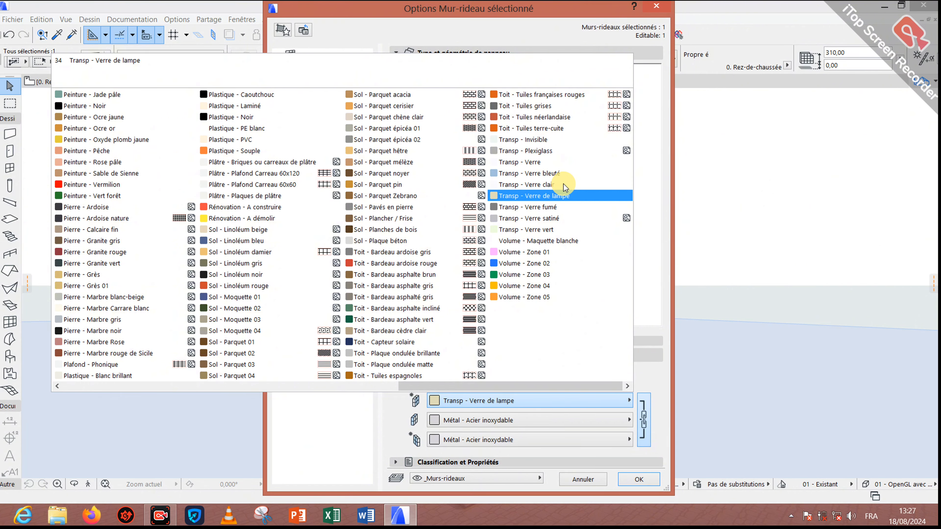
left_click(556, 174)
left_click(644, 417)
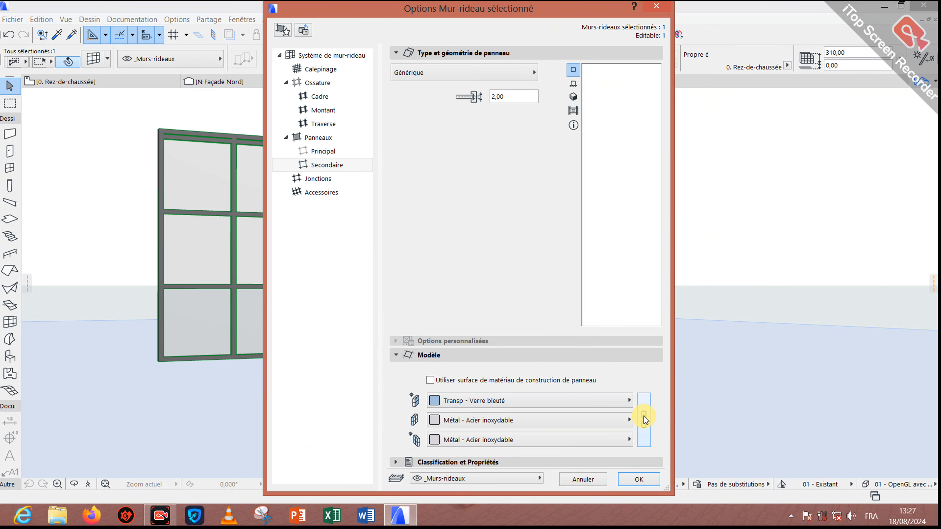
Turn off the construction material surface for the Cadre profile so its own surface can be chosen.
left_click(330, 153)
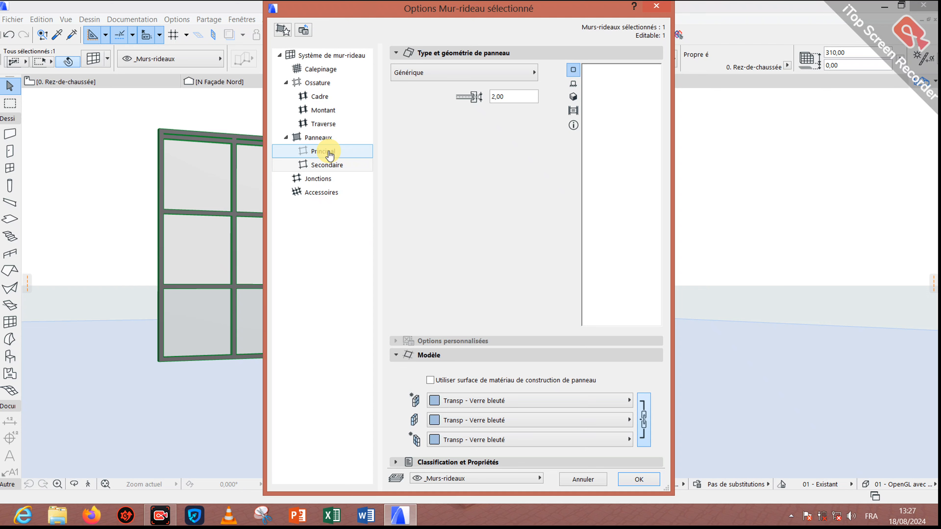
key("Up")
key("Up")
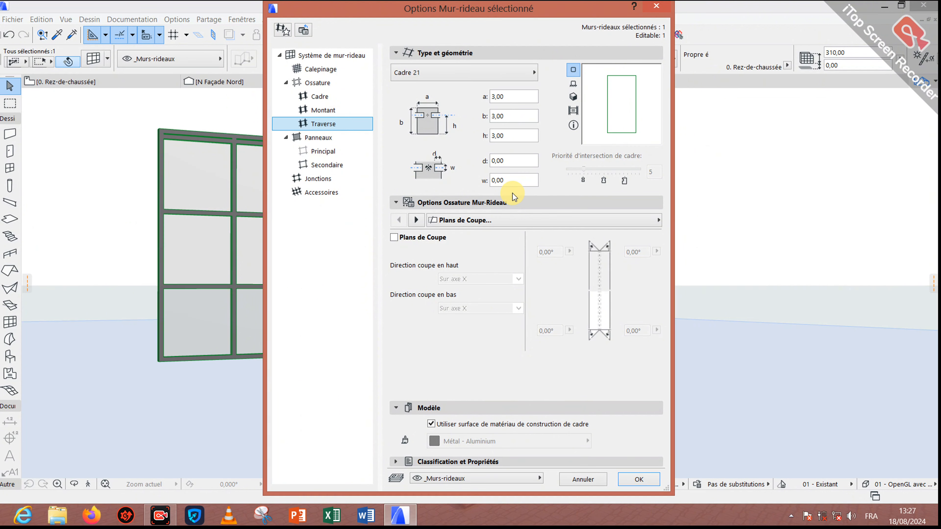
key("Up")
key("Up")
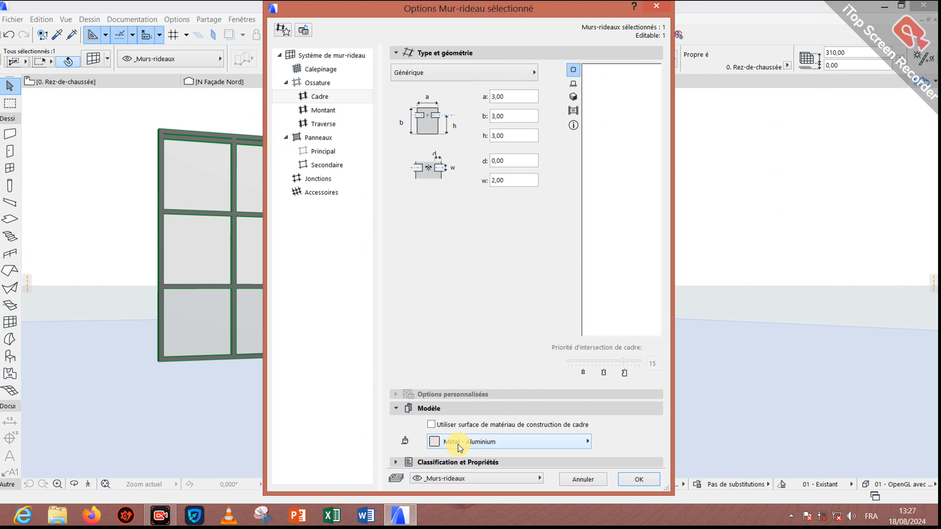
Switch the Traverse profile to Générique, override its surface with Peinture - Noir and apply the curtain wall settings.
key("Down")
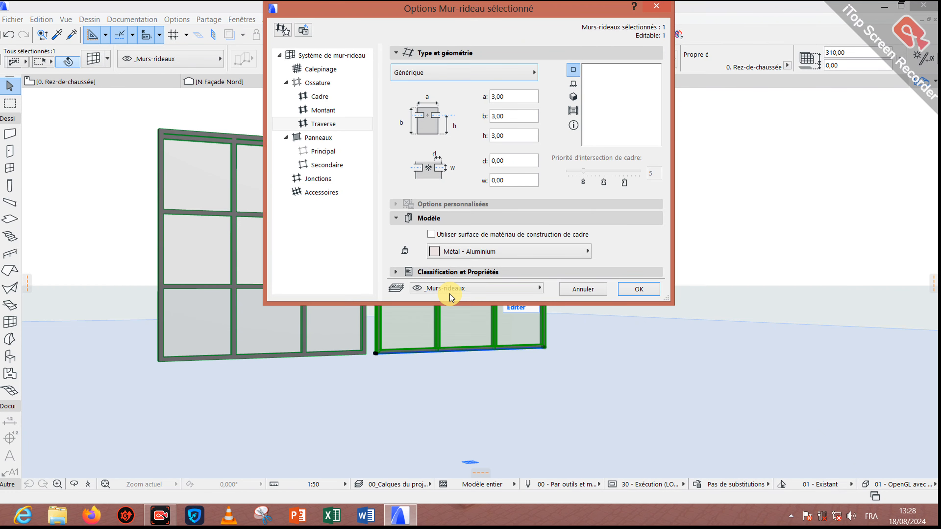
left_click(509, 252)
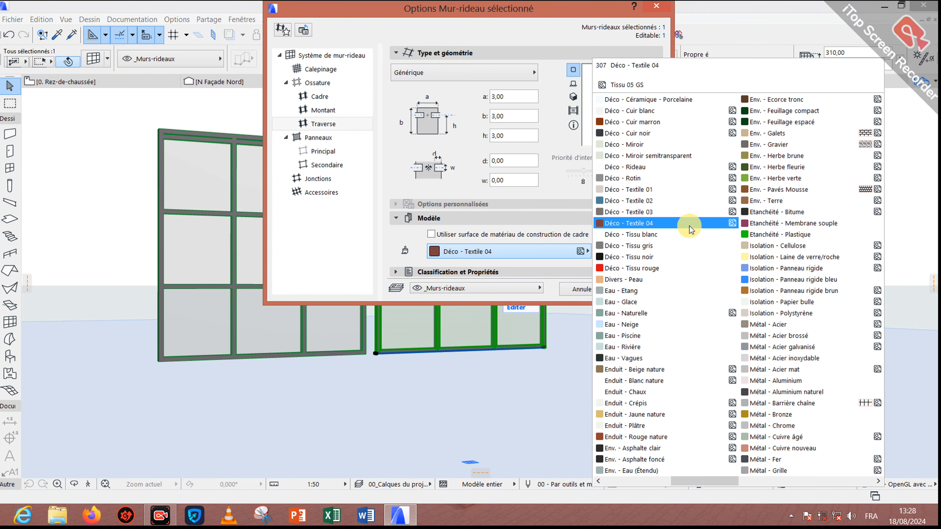
scroll(689, 226, "down", 2)
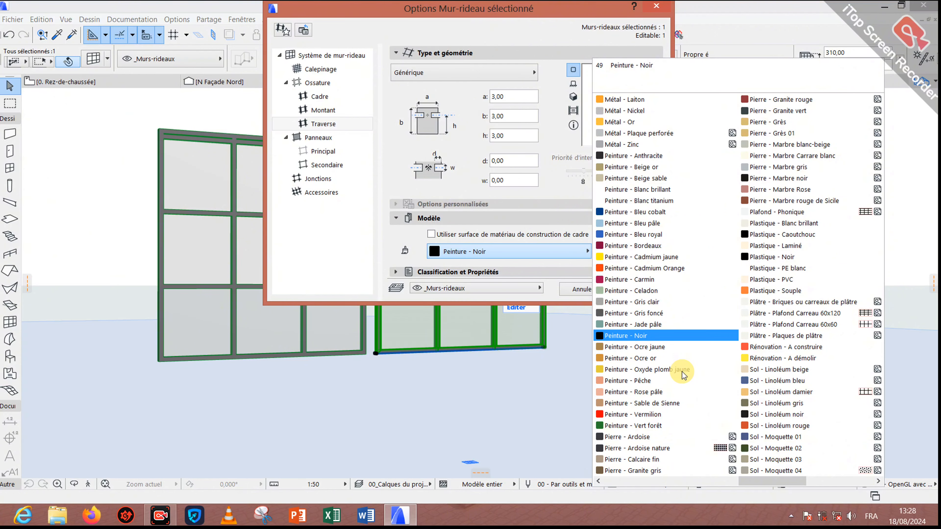
left_click(564, 323)
left_click(640, 286)
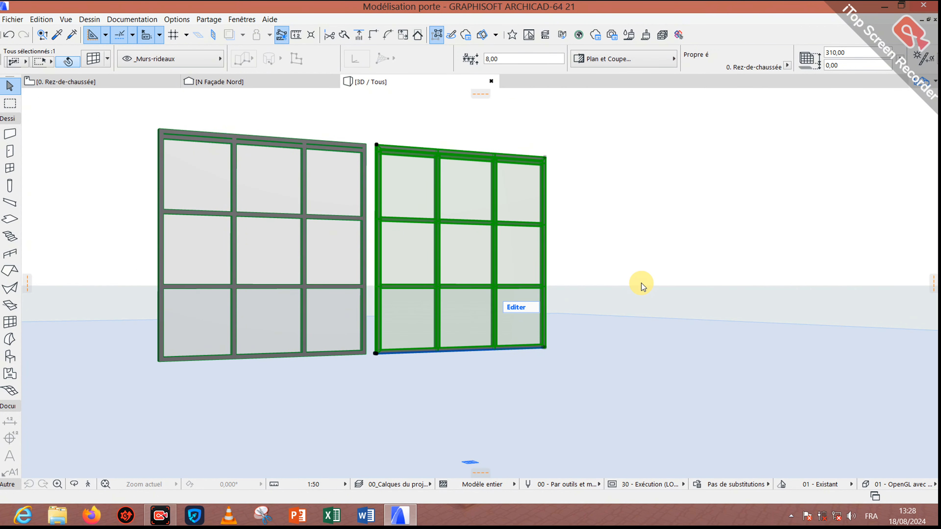
Inspect the frames and panels of both curtain walls in 3D from different angles.
scroll(490, 215, "up", 3)
scroll(490, 215, "down", 3)
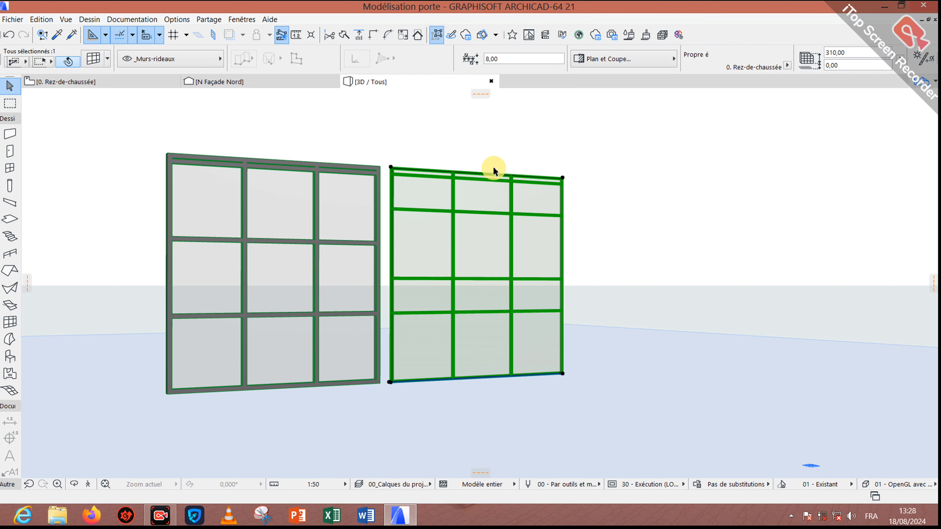
scroll(494, 171, "up", 2)
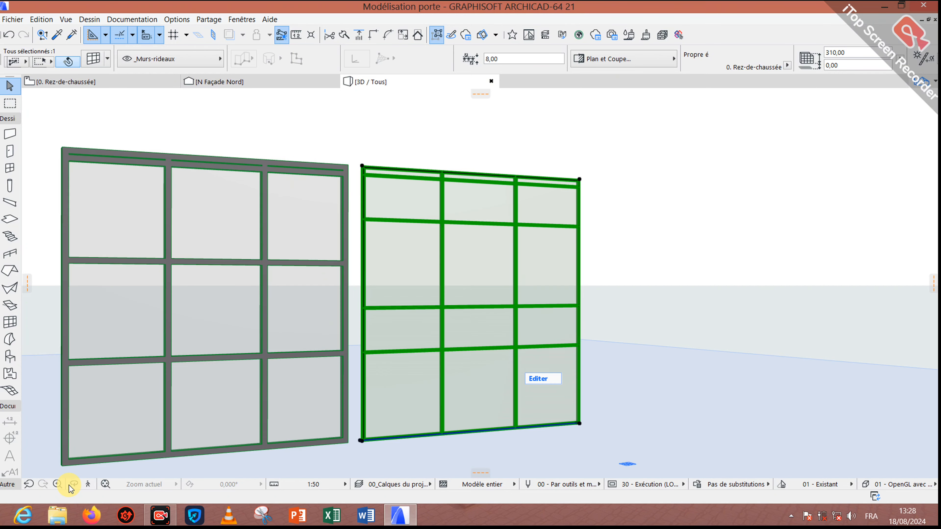
left_click(73, 484)
left_click_drag(297, 367, 474, 326)
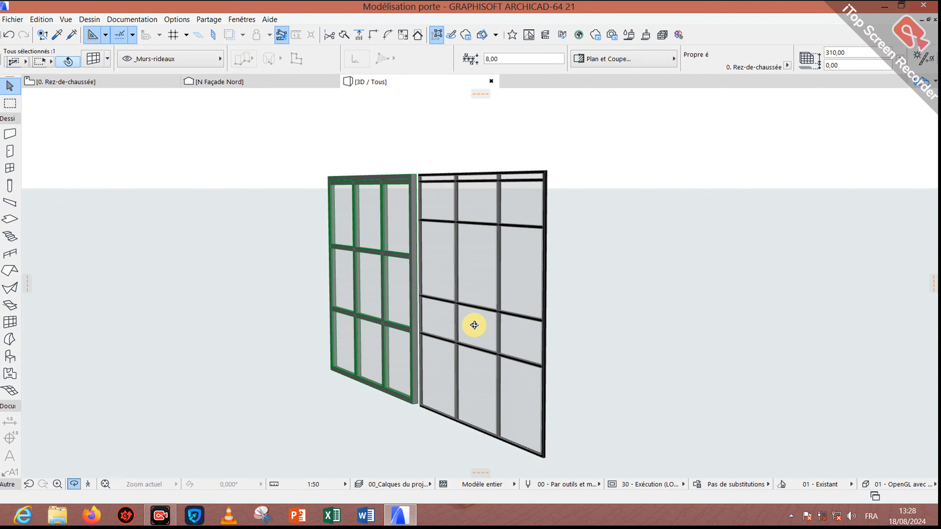
Return to the ground floor plan and set the selected curtain wall's grid column A width to 90.
left_click(54, 83)
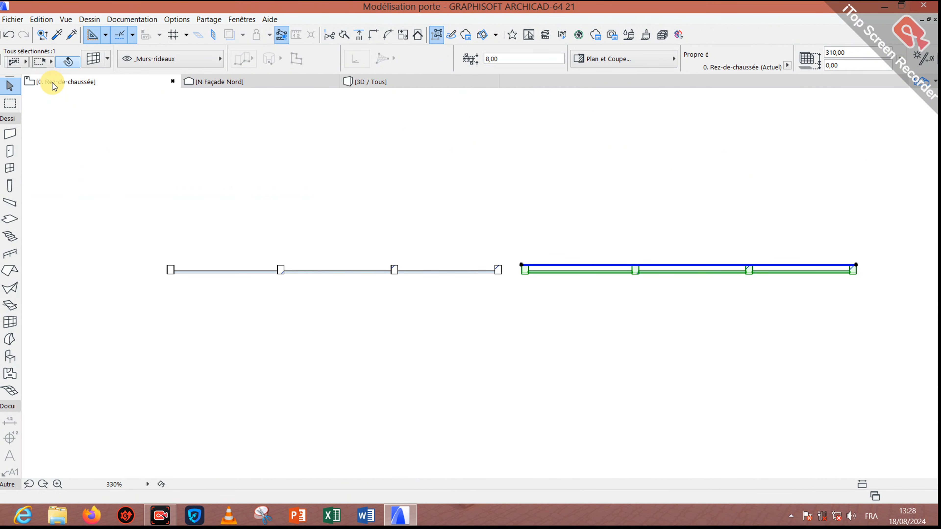
left_click(92, 61)
left_click(351, 96)
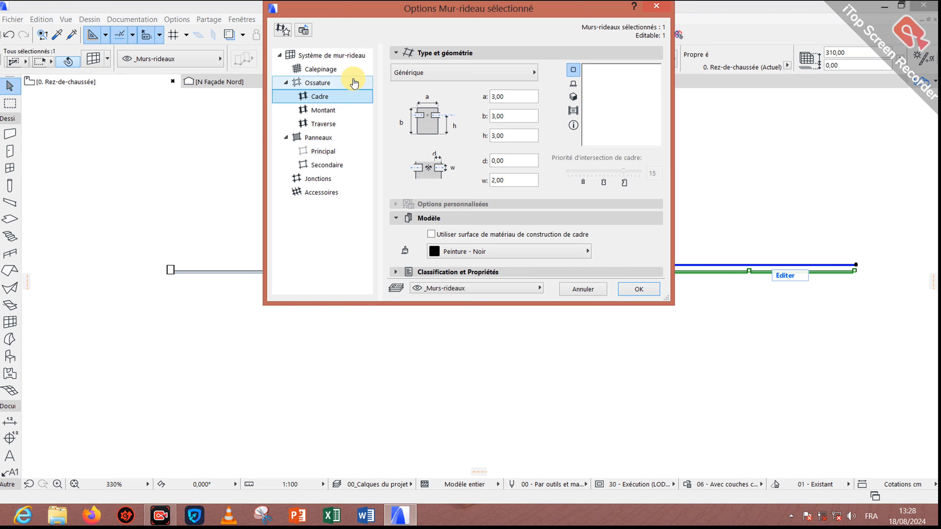
left_click(329, 60)
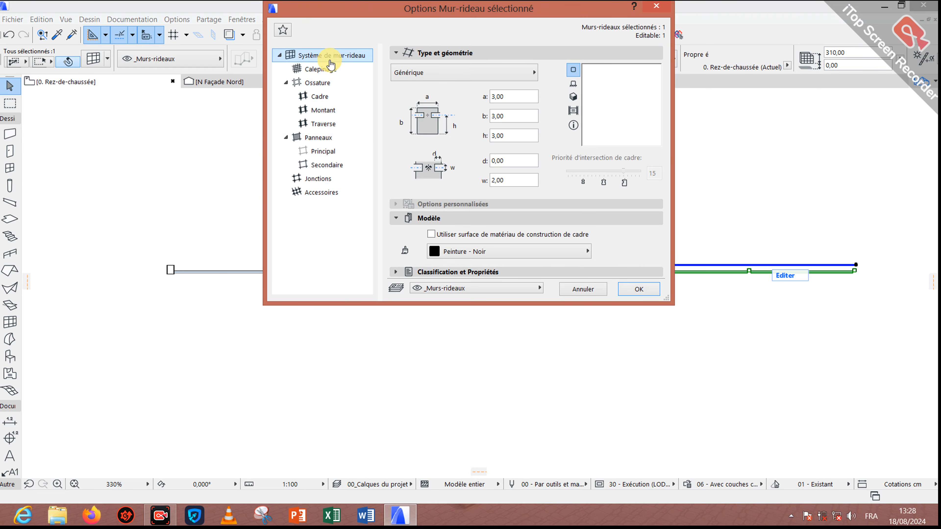
left_click(328, 68)
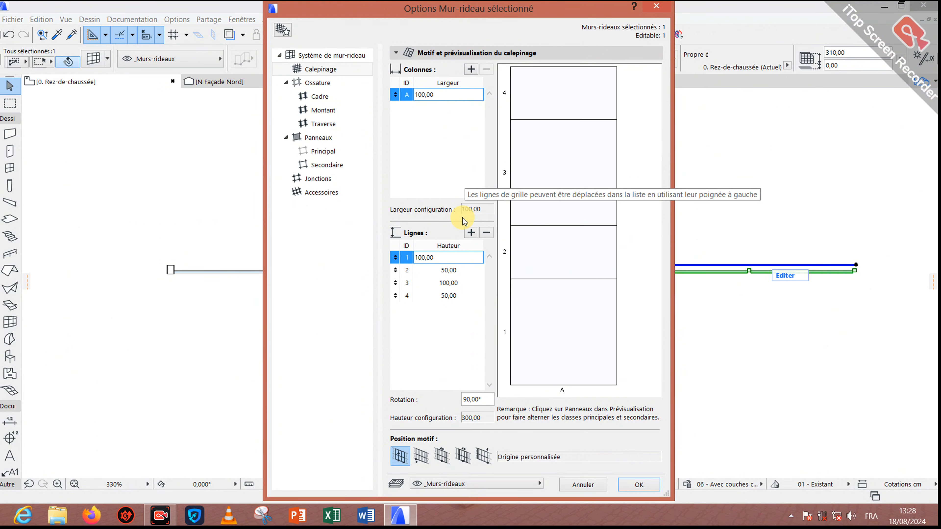
left_click(334, 84)
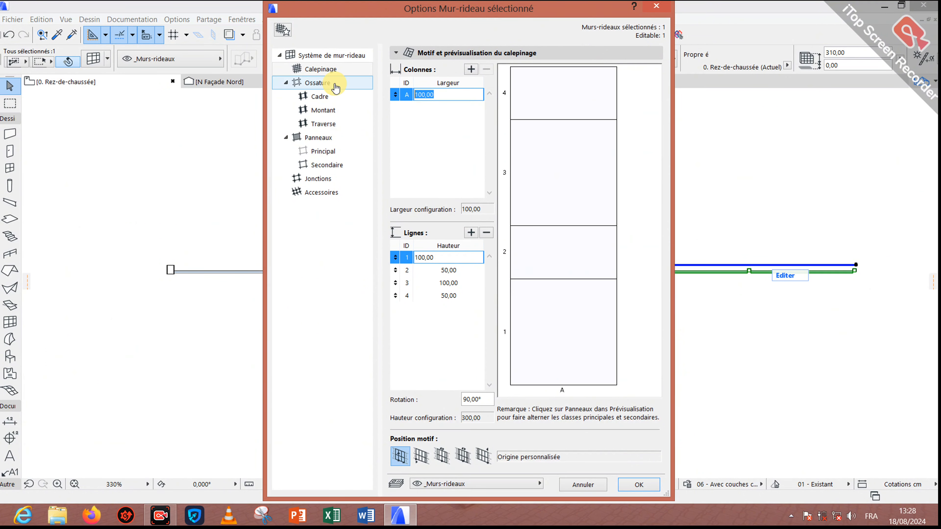
type("90")
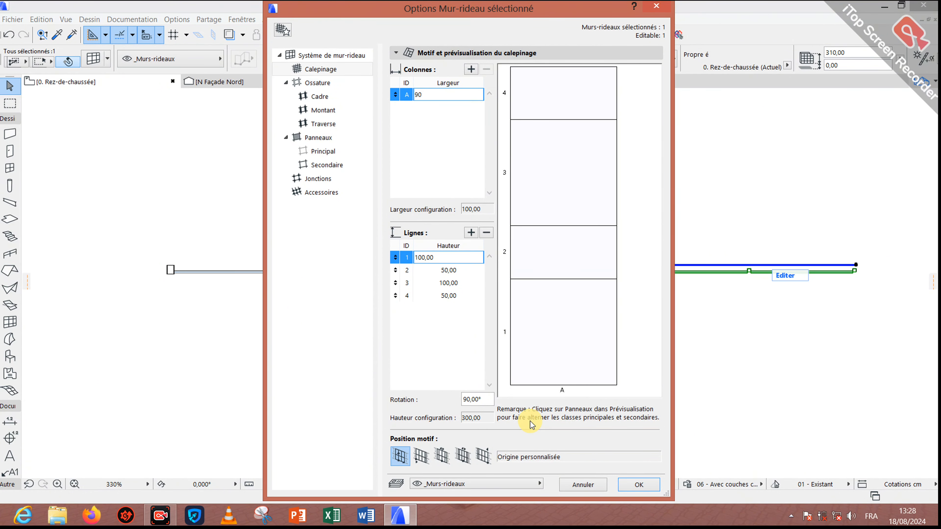
key("Return")
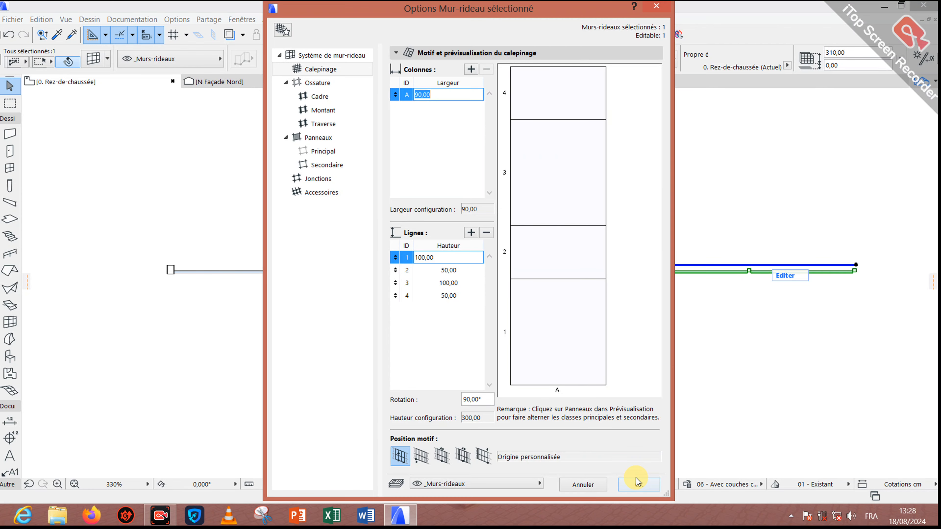
left_click(636, 478)
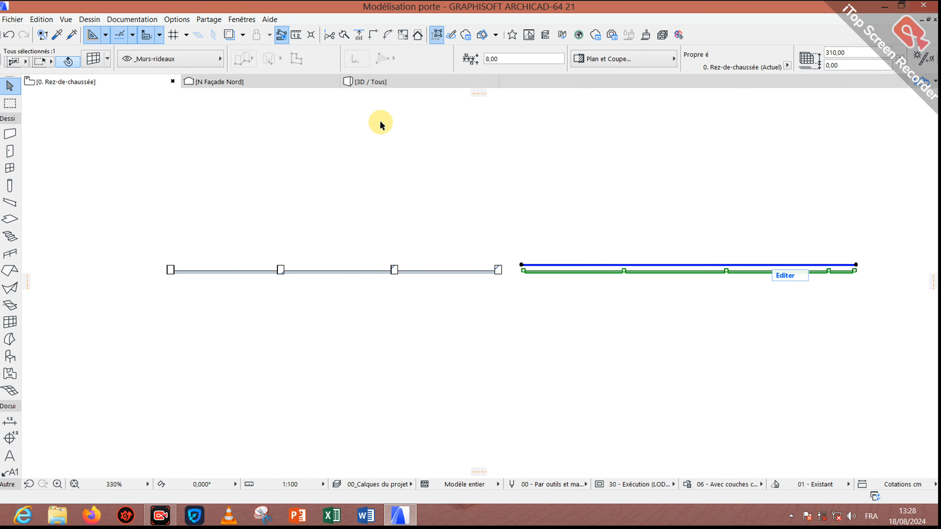
Check the new column spacing in 3D, and in the floor plan set grid column A's width back to 100.
left_click(391, 84)
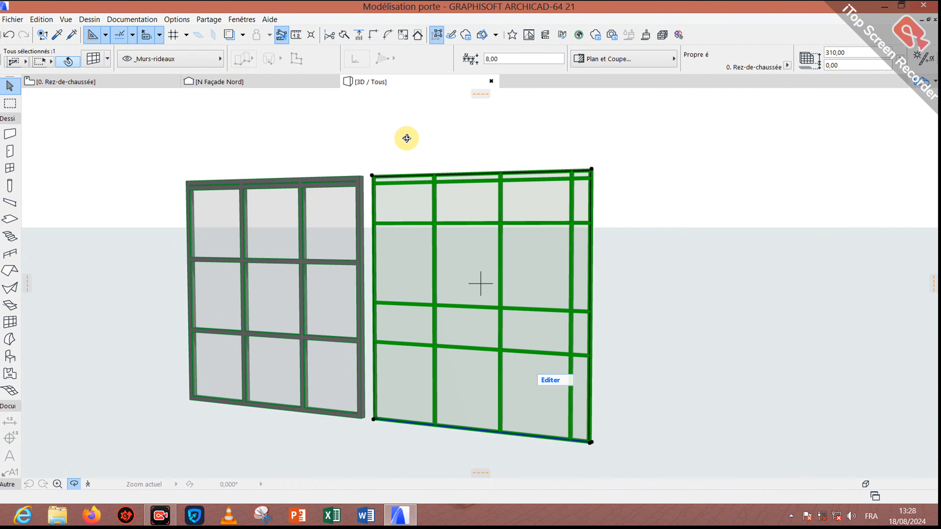
mouse_move(502, 215)
middle_mouse_down("shift")
mouse_move(429, 192)
mouse_move(499, 216)
middle_mouse_up("shift")
key("F2")
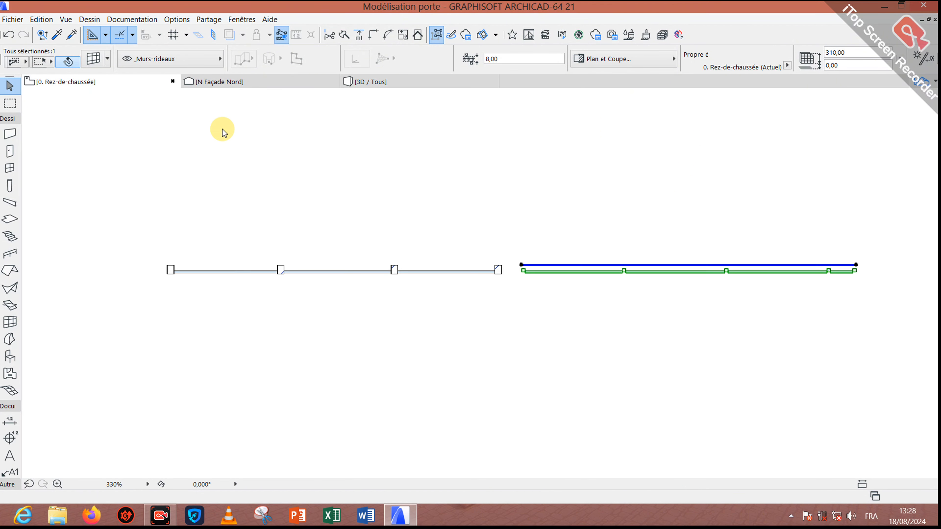
left_click(94, 59)
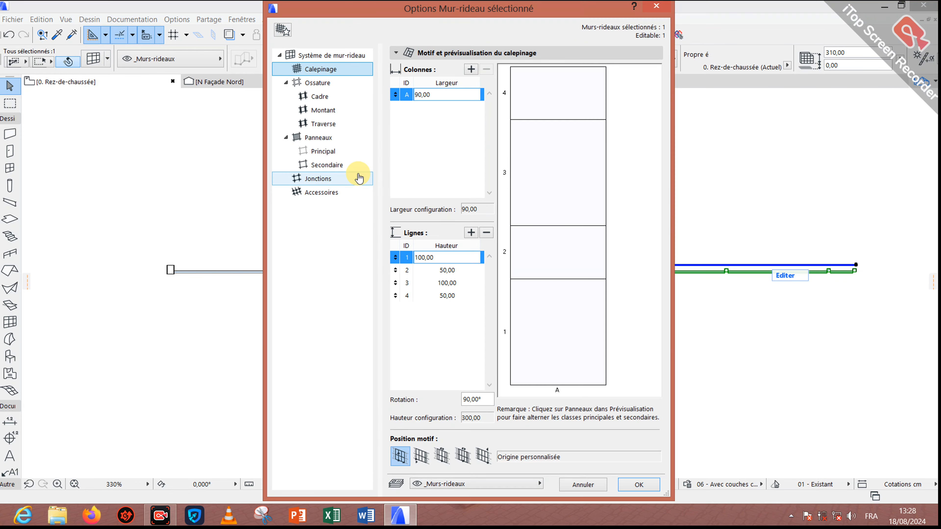
left_click(454, 97)
type("100")
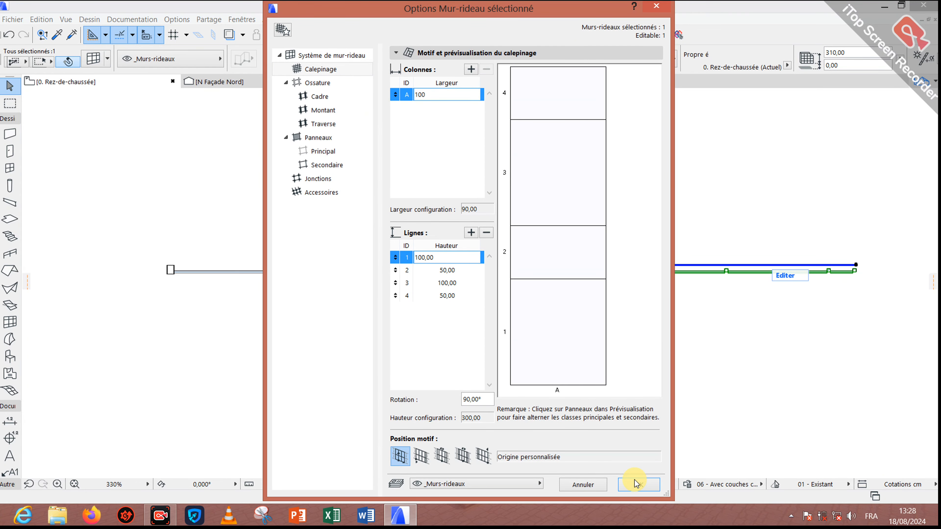
left_click(635, 479)
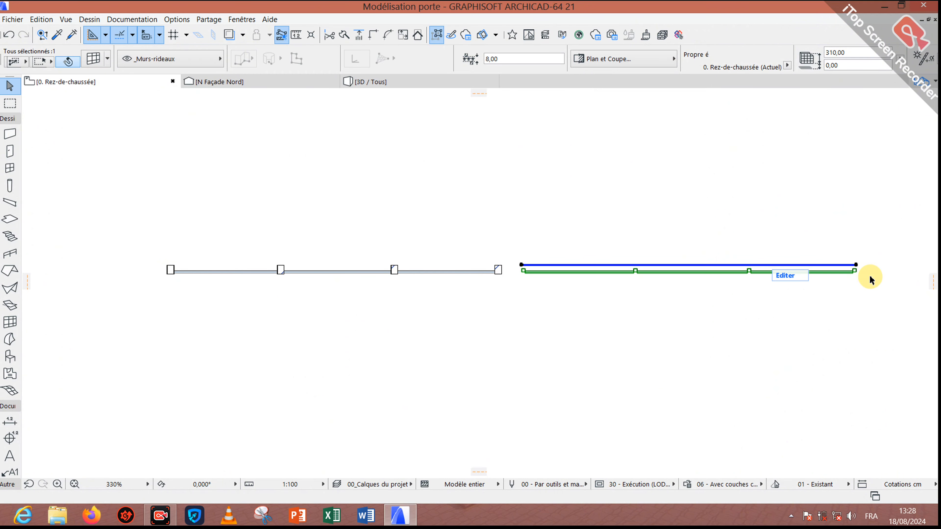
scroll(870, 281, "up", 4)
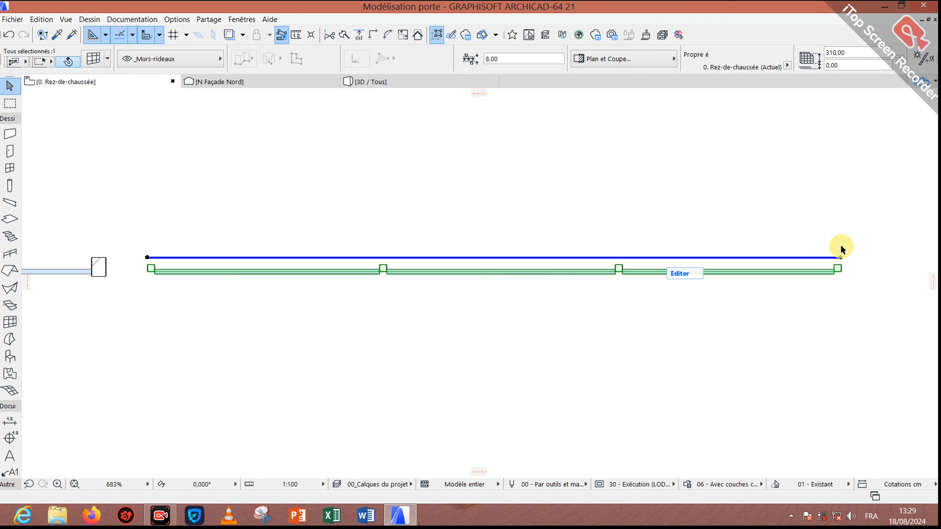
left_click(839, 257)
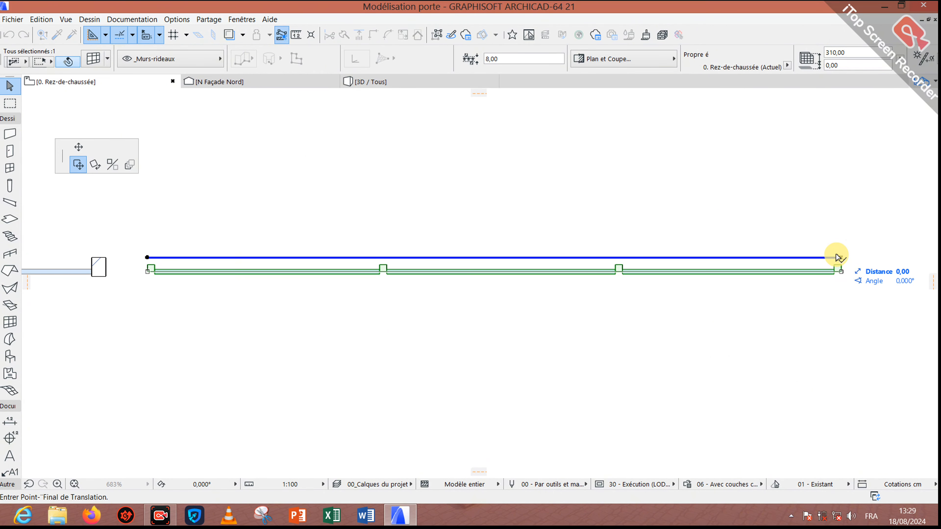
left_click(81, 145)
scroll(869, 251, "down", 3)
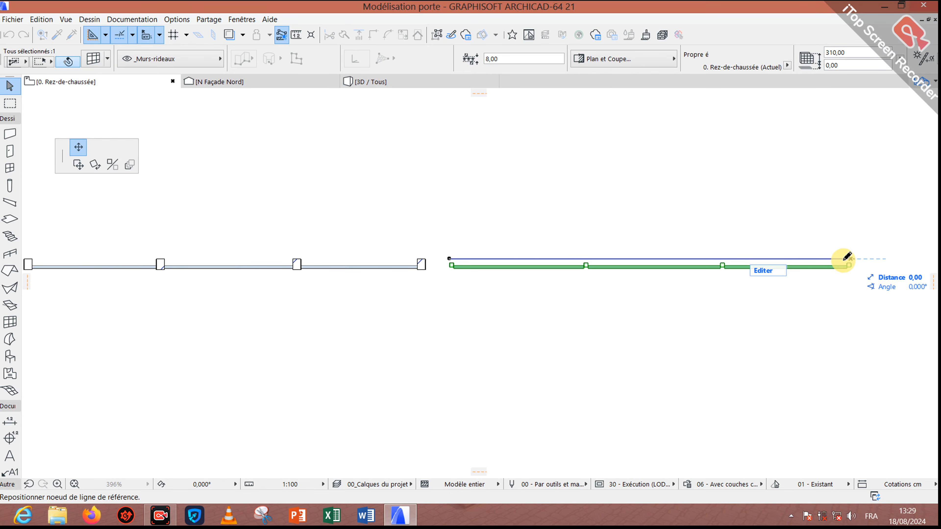
scroll(846, 256, "down", 5)
scroll(879, 252, "up", 5)
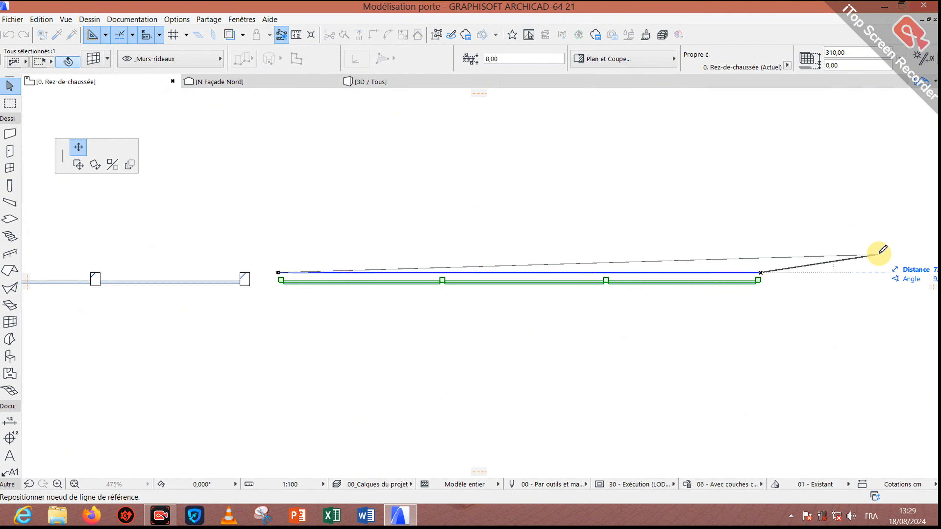
key("Escape")
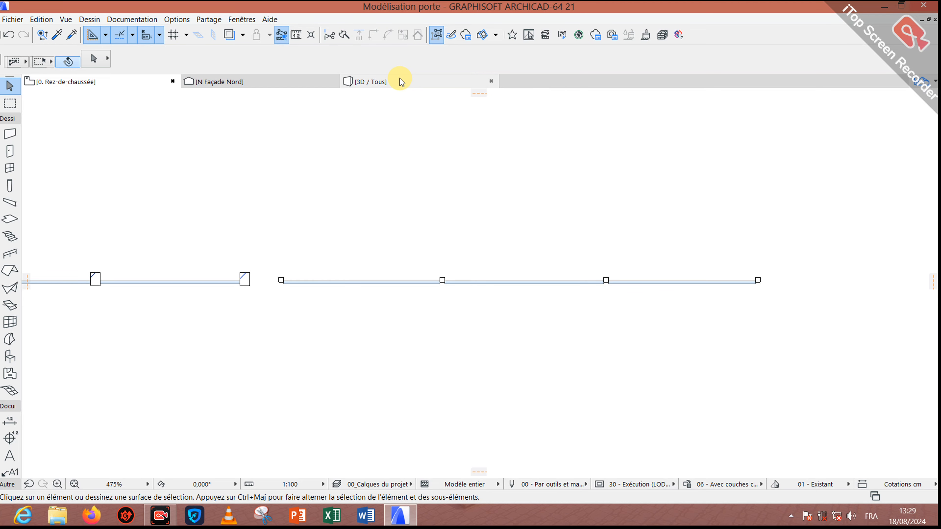
In the 3D view, select the black-framed curtain wall and set its height to 300.
left_click(401, 80)
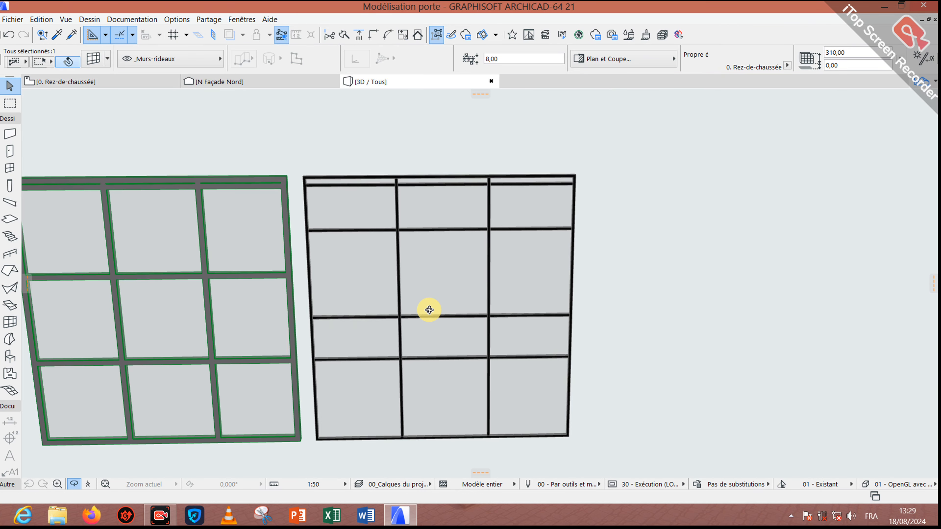
middle_click_drag(429, 310, 440, 270, "shift")
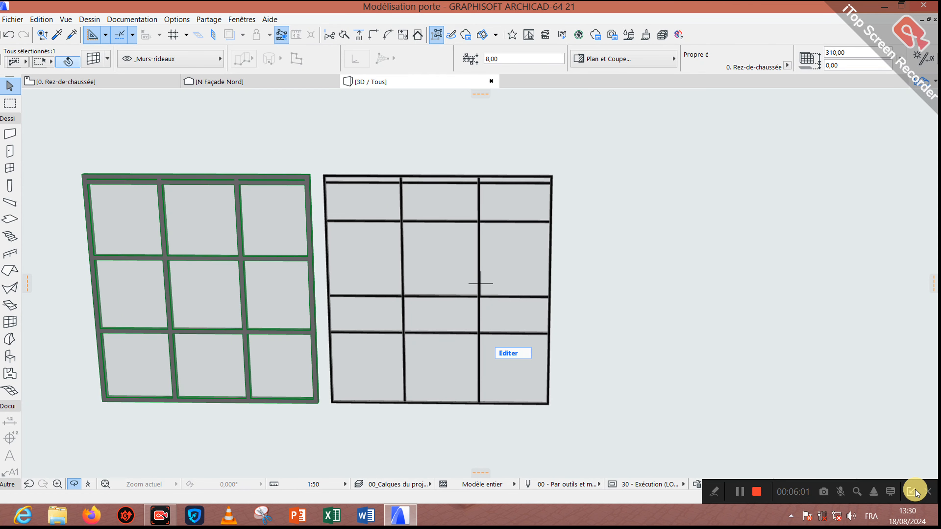
left_click(916, 490)
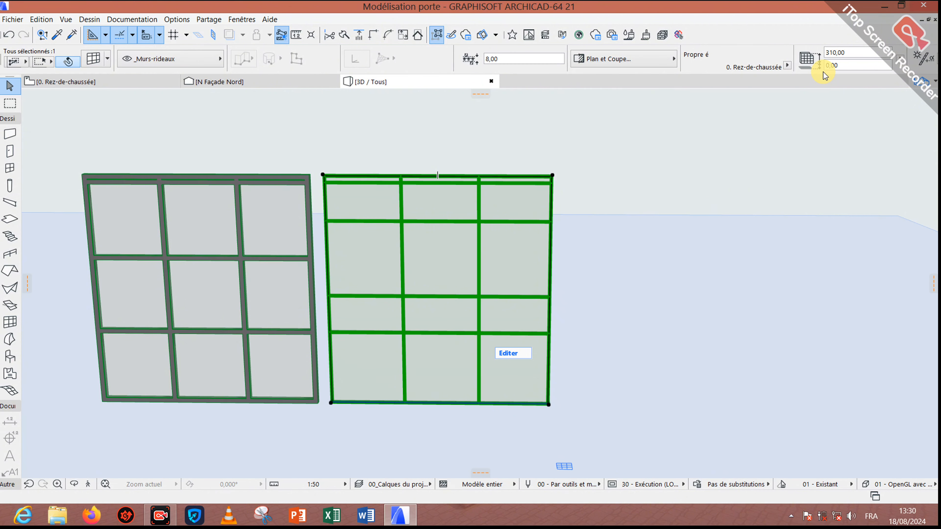
In the ground floor plan, place a copy beside the black-framed curtain wall and set the copy's grid column A width to 70.
left_click(66, 81)
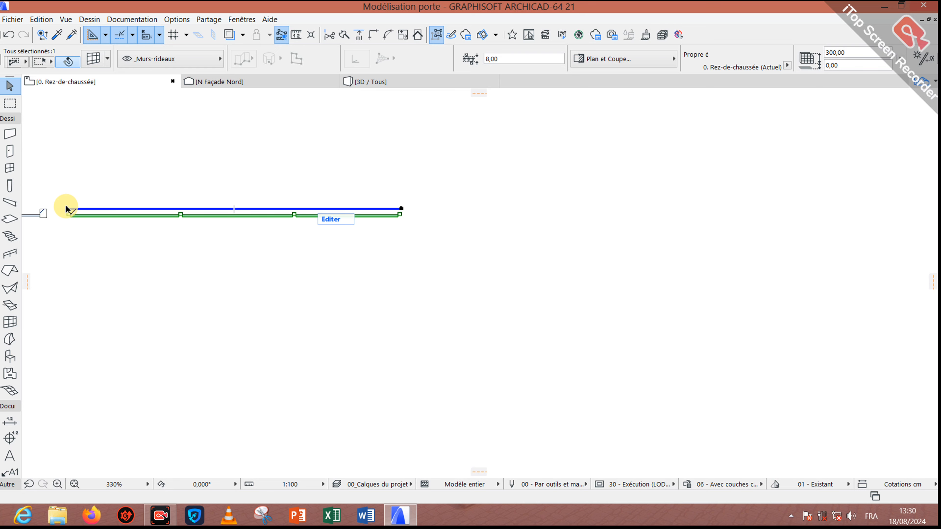
scroll(241, 208, "down", 2)
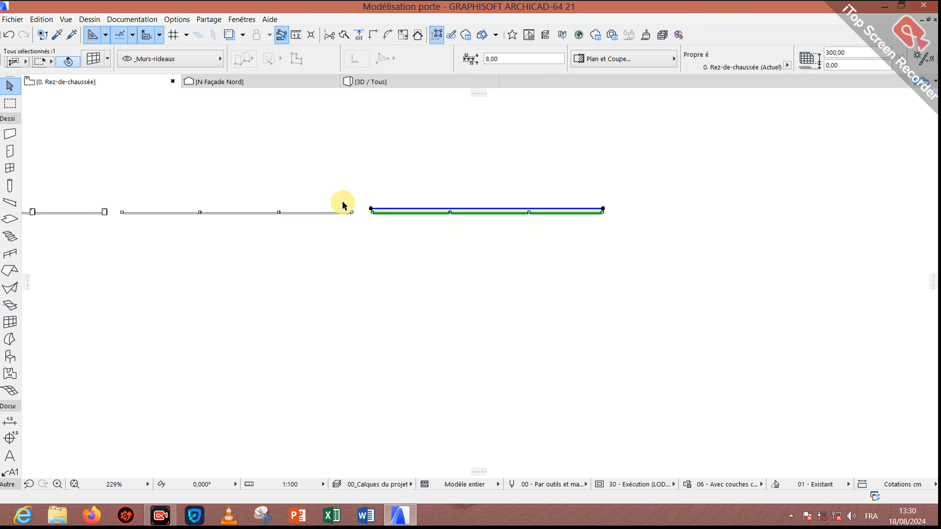
key("ctrl+t")
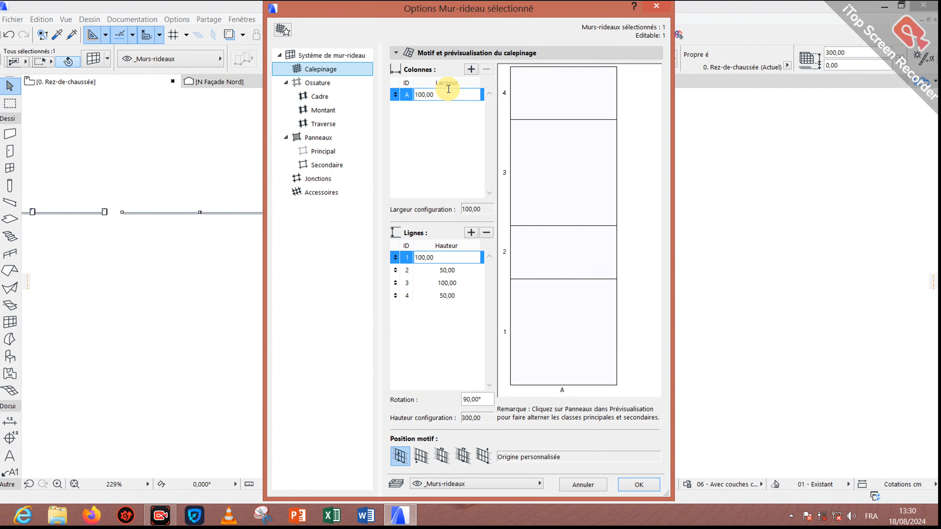
left_click_drag(448, 91, 368, 95)
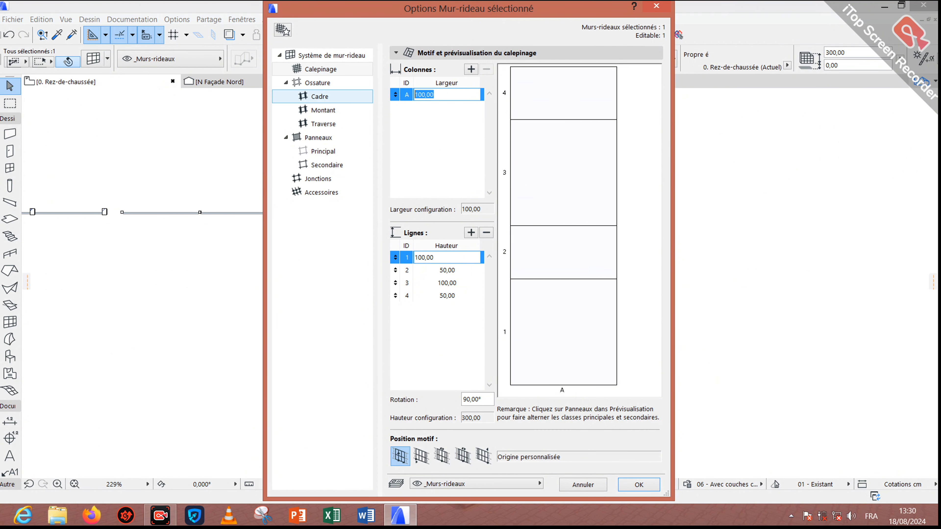
type("70")
left_click(453, 170)
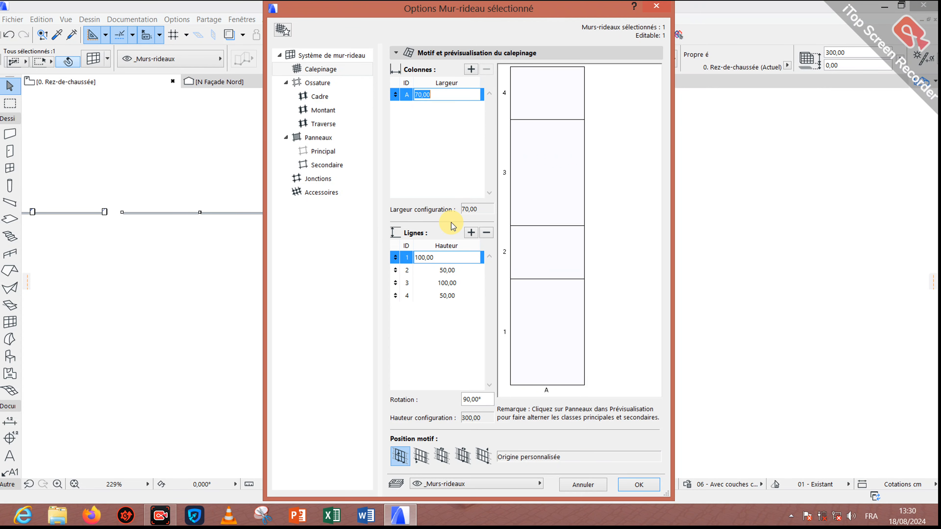
Set the copy's grid row heights to 90, 60, 90 and 60 for rows 1 to 4 and apply the settings.
left_click(456, 270)
left_click(469, 256)
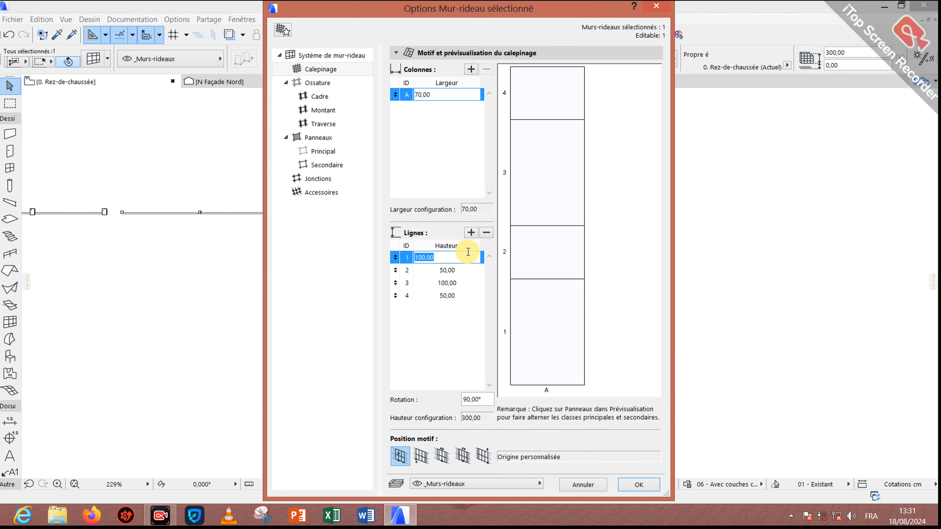
type("90")
left_click(447, 270)
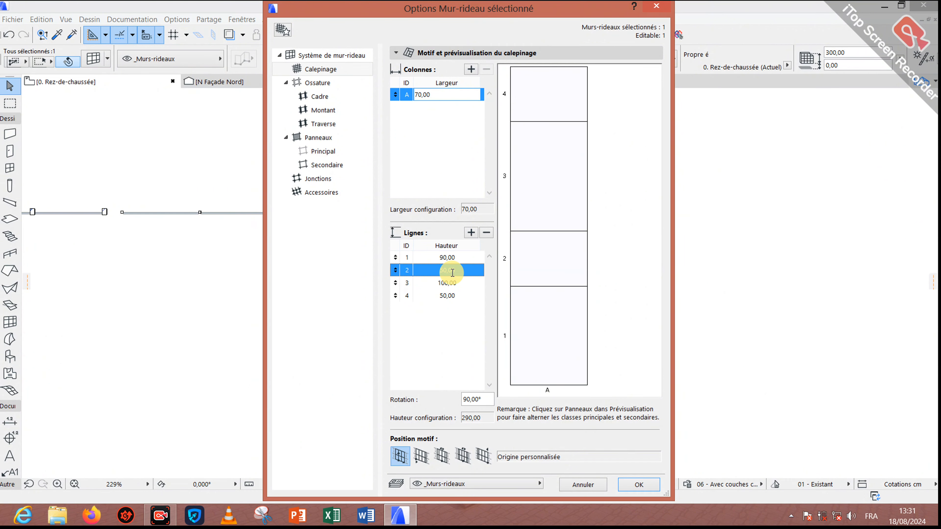
type("60")
left_click(459, 284)
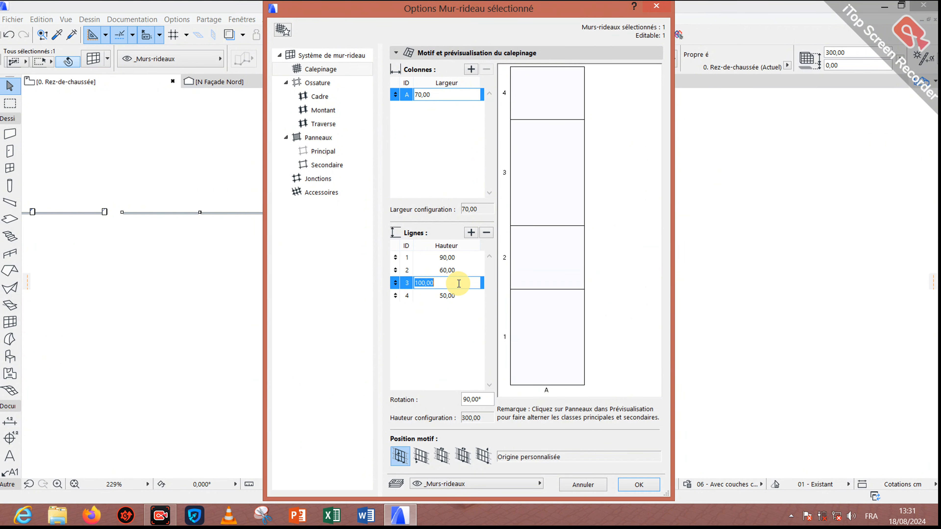
type("90")
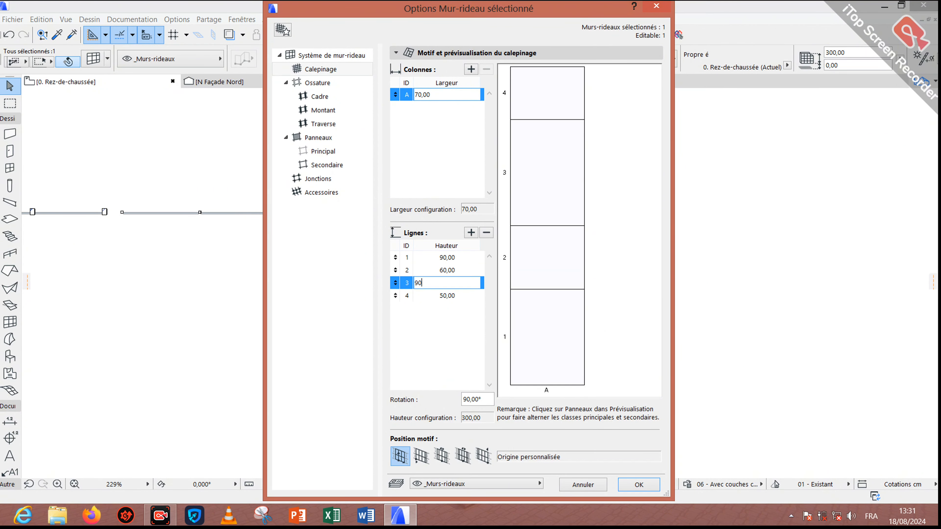
left_click(467, 299)
type("6")
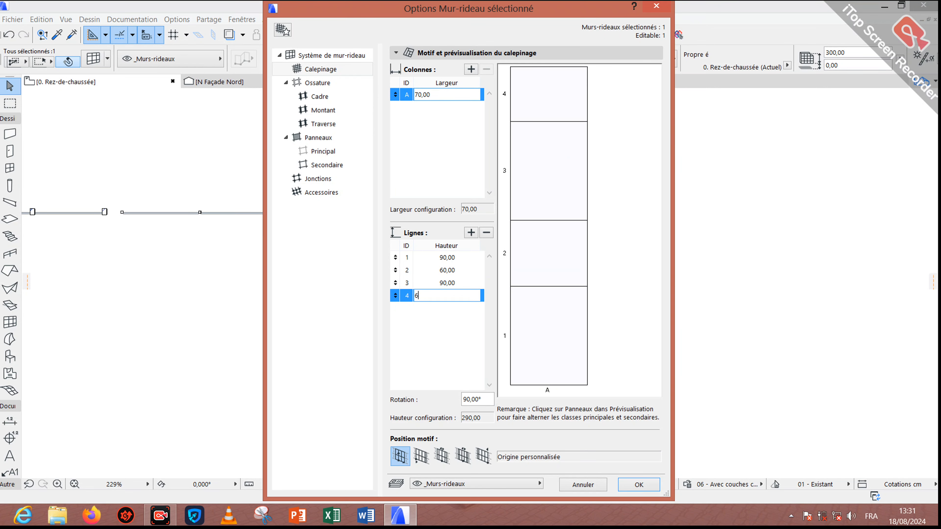
type("0")
key("Return")
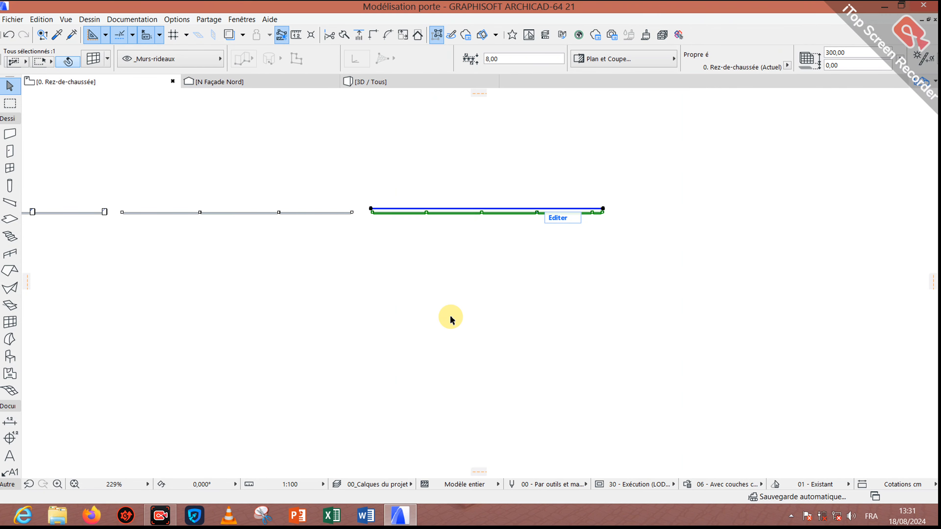
Check the new grid in 3D, and in the floor plan shorten the wall's reference line by about 15 to the last full column.
left_click(382, 84)
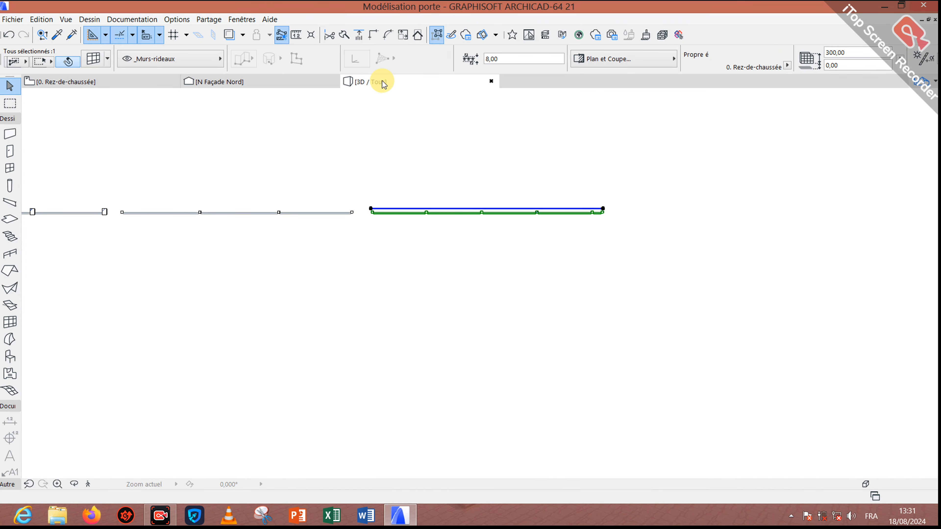
scroll(805, 300, "up", 2)
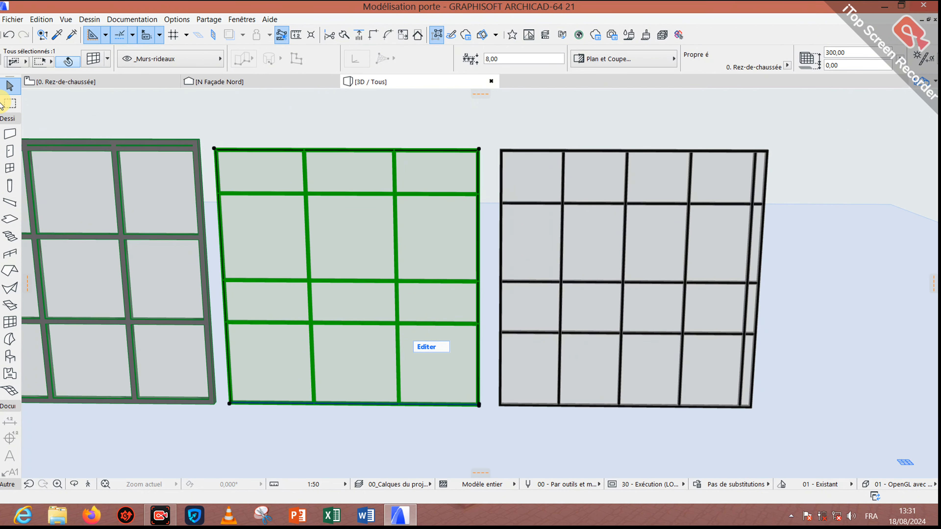
left_click(101, 82)
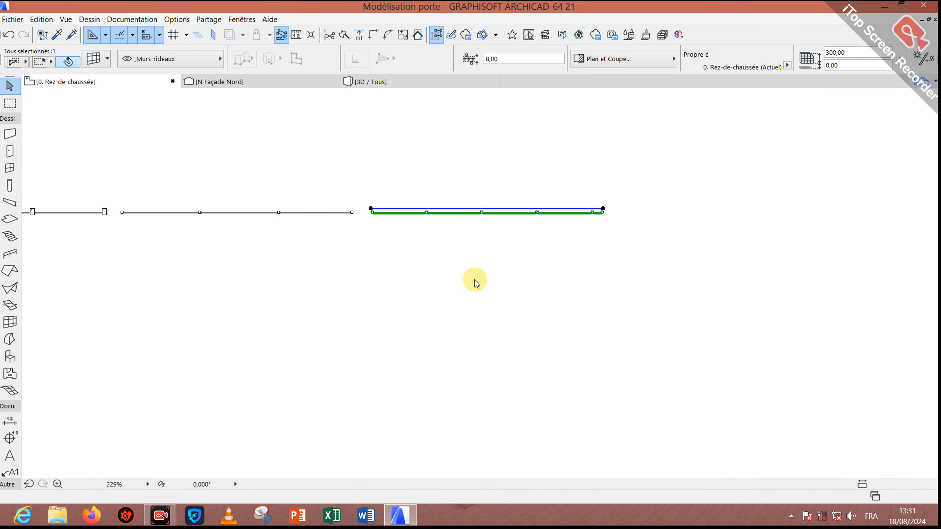
scroll(594, 199, "up", 5)
left_click(619, 228)
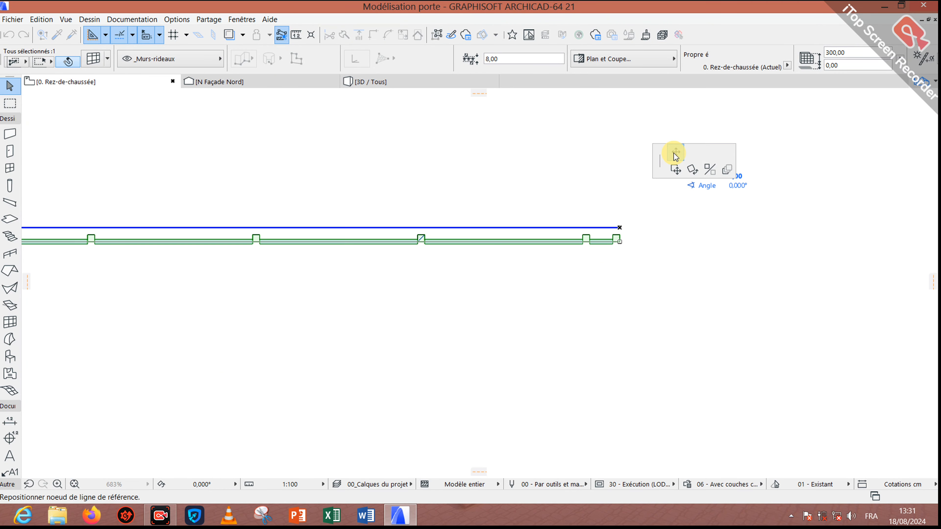
left_click(676, 154)
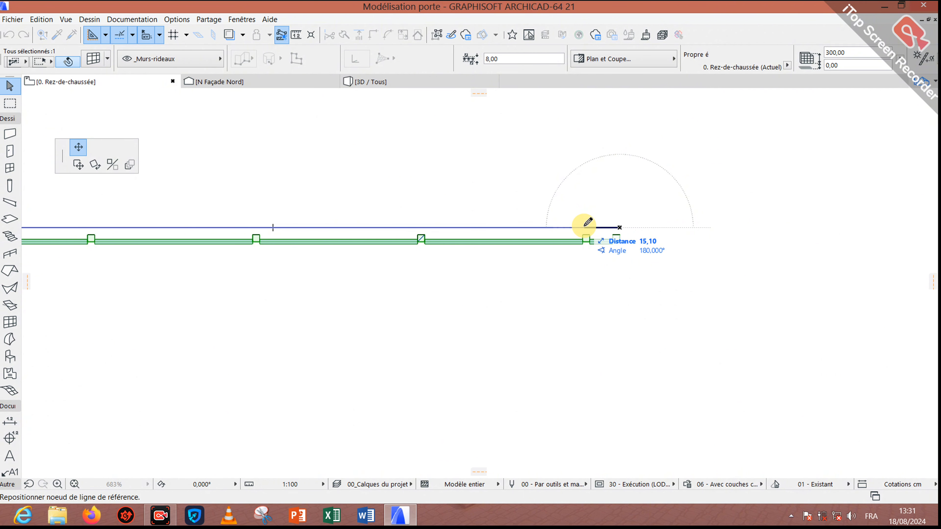
left_click(584, 226)
Examine the shortened wall and the grids of all three curtain walls in 3D from different angles.
left_click(419, 82)
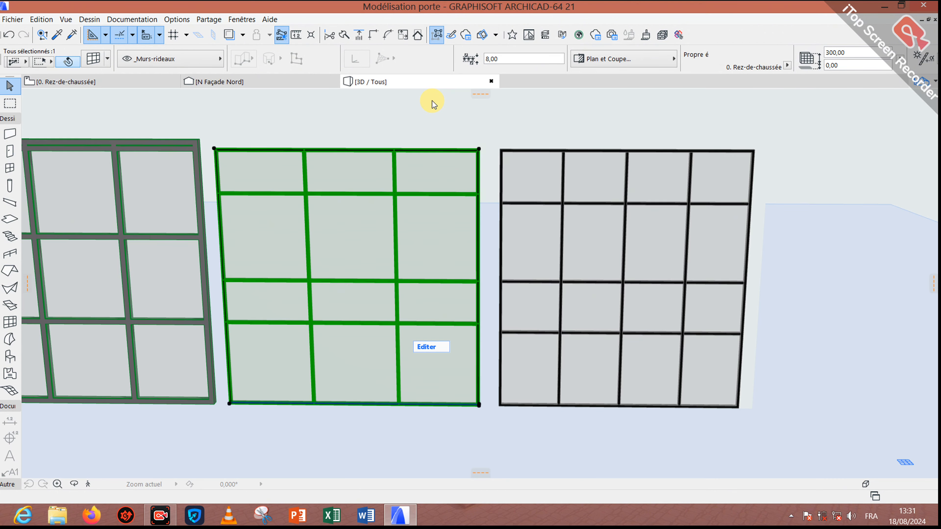
scroll(432, 101, "down", 3)
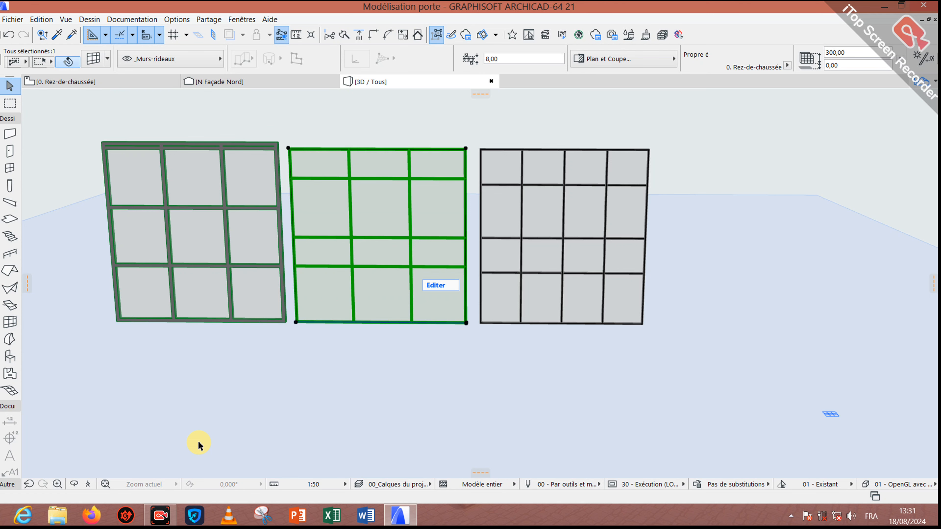
key("o")
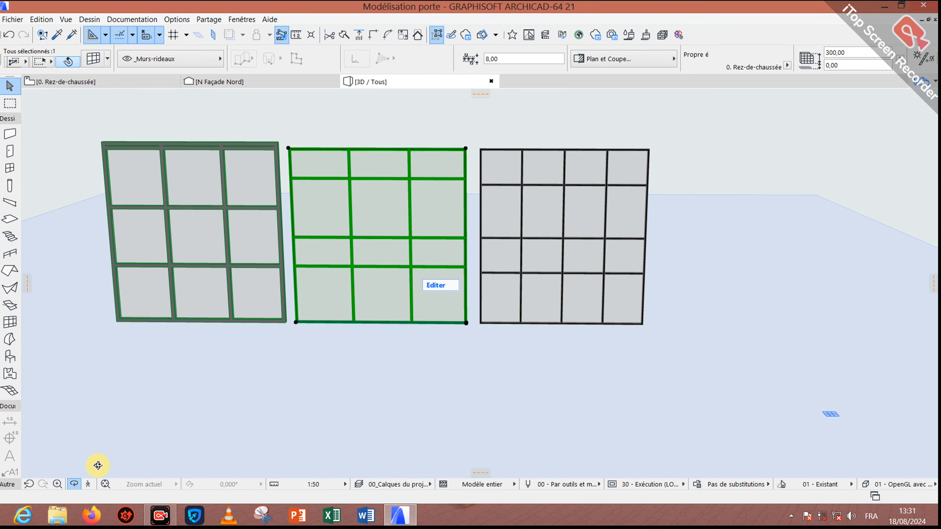
left_click_drag(98, 466, 596, 264)
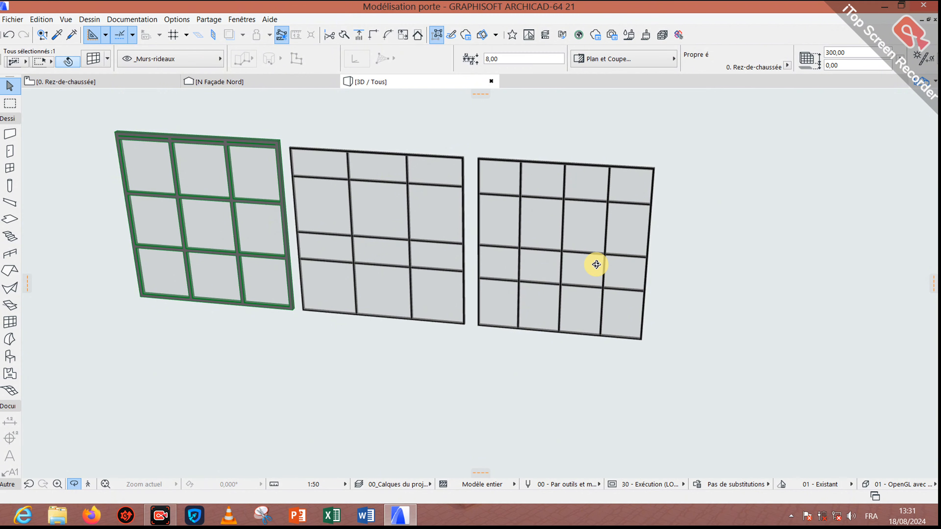
left_click_drag(597, 264, 99, 95)
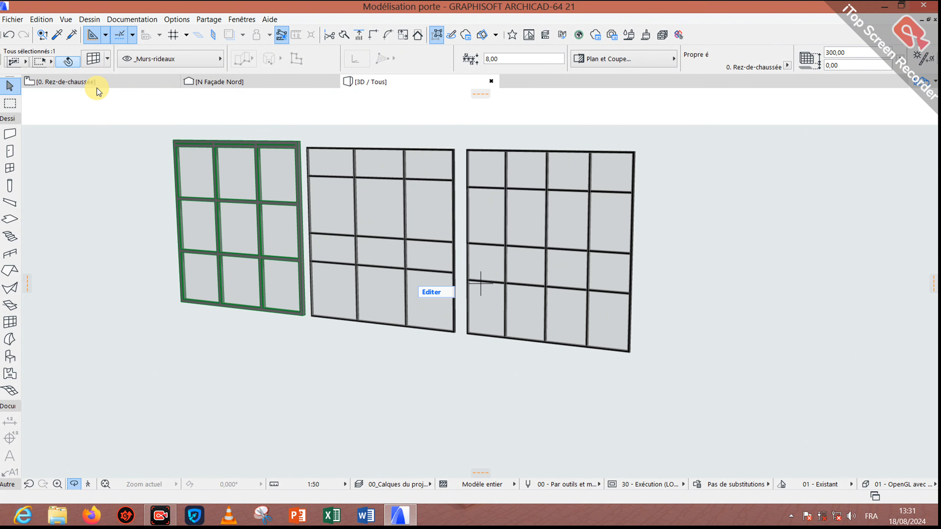
Return to the ground floor plan and place another copy beside the shortened curtain wall.
left_click(97, 88)
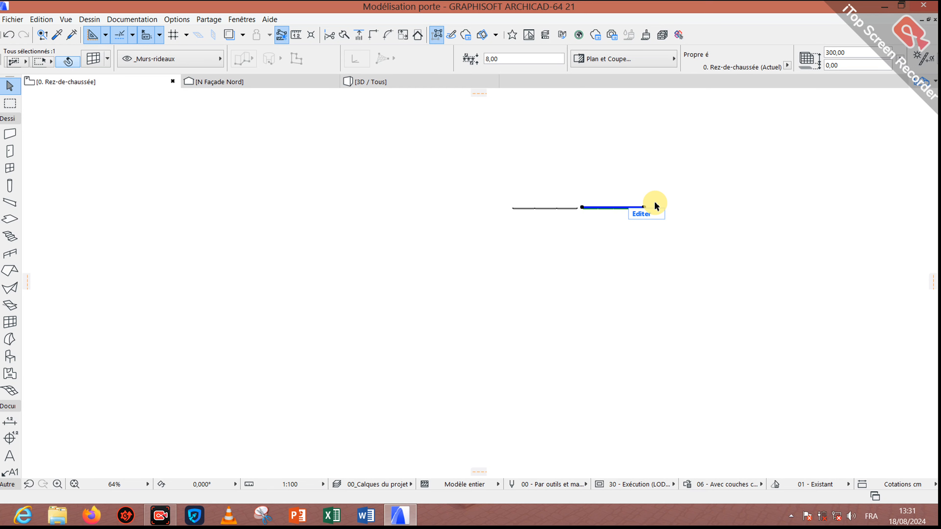
left_click(654, 205)
scroll(656, 204, "up", 5)
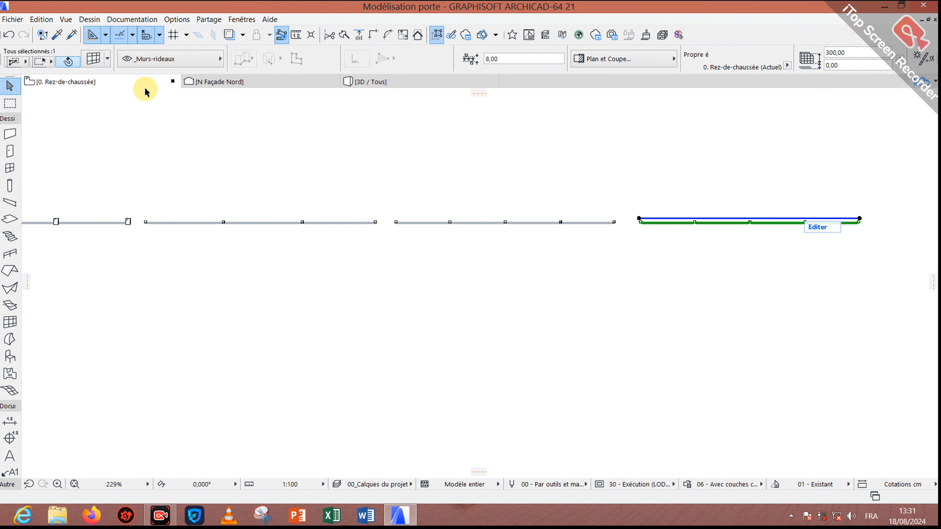
Divide the newest copy's grid into six rows, each 50 high.
key("ctrl+t")
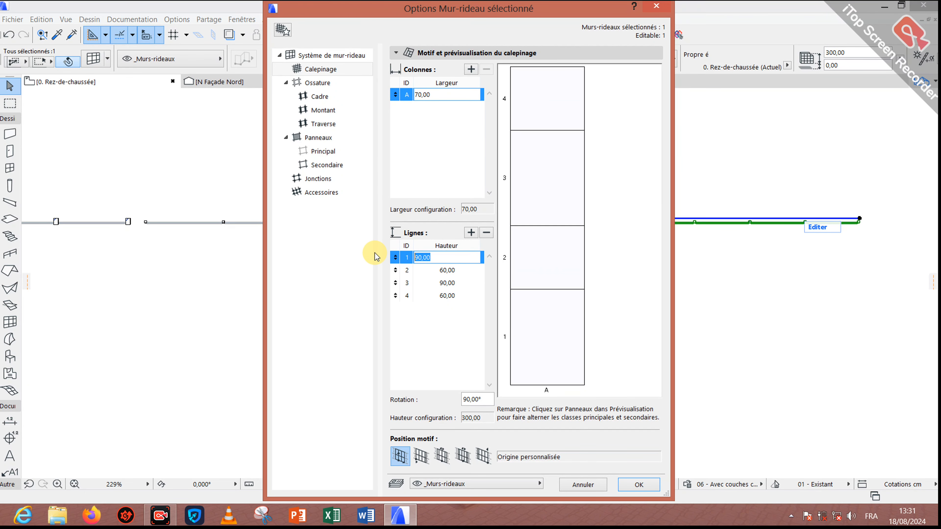
type("50")
key("Tab")
type("500")
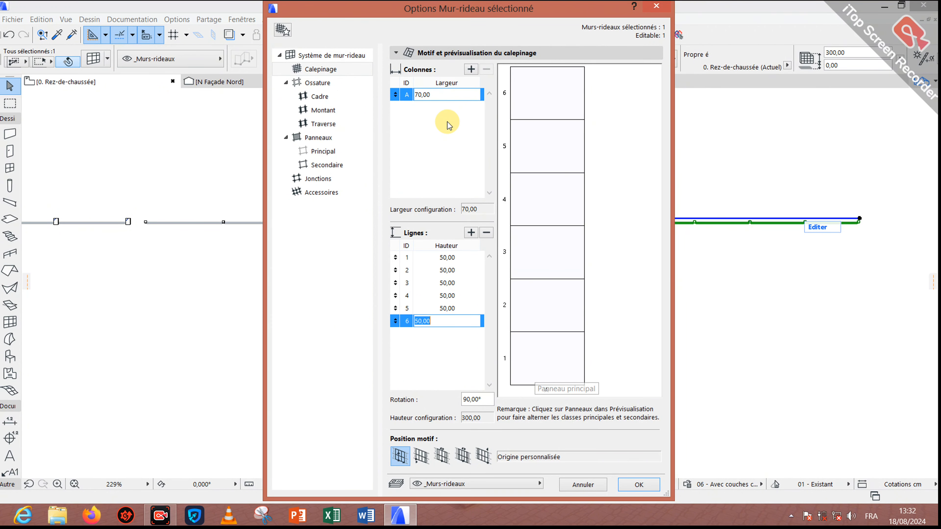
left_click_drag(438, 95, 372, 100)
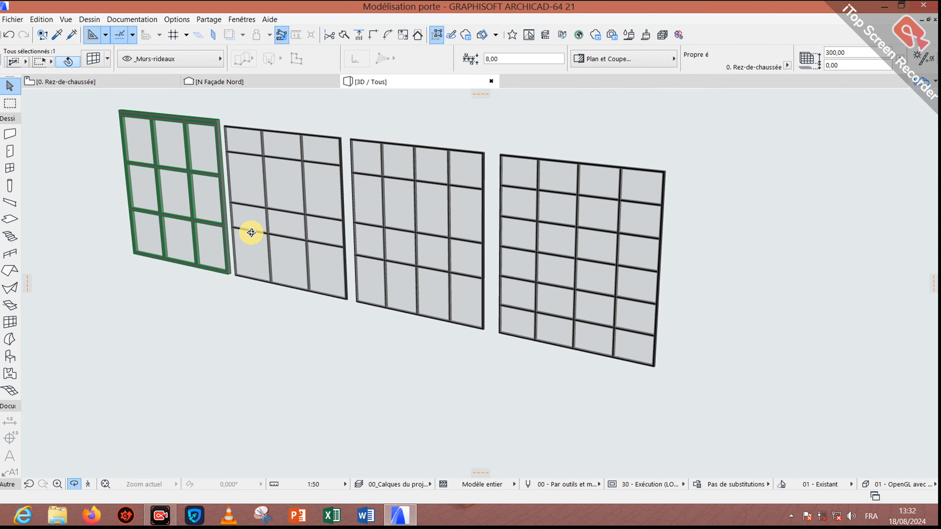
Orbit around the four curtain walls in 3D to compare their grid layouts.
left_click_drag(251, 232, 310, 251)
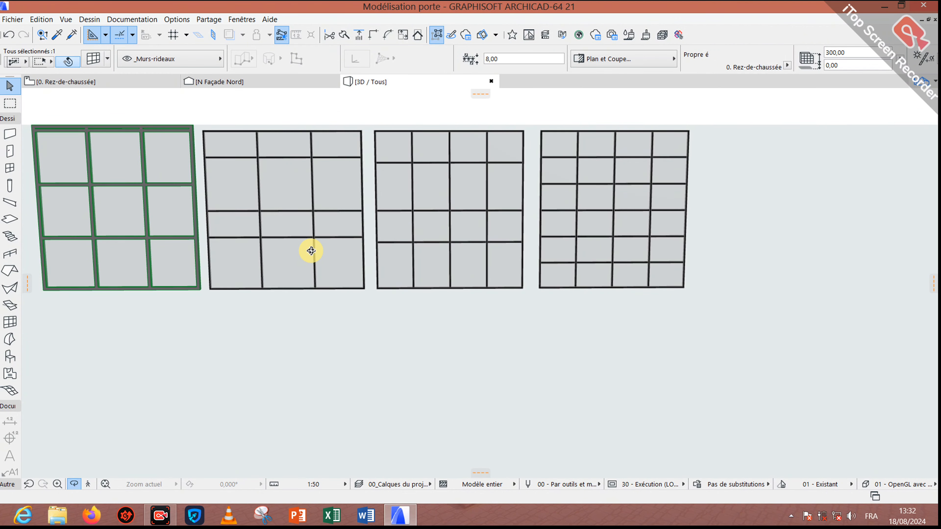
left_click_drag(311, 251, 286, 228)
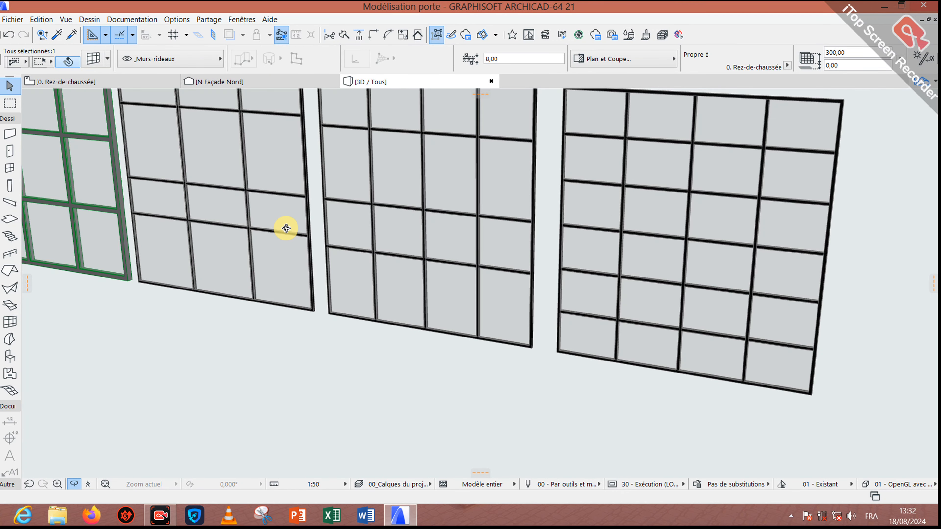
left_click_drag(286, 228, 396, 294)
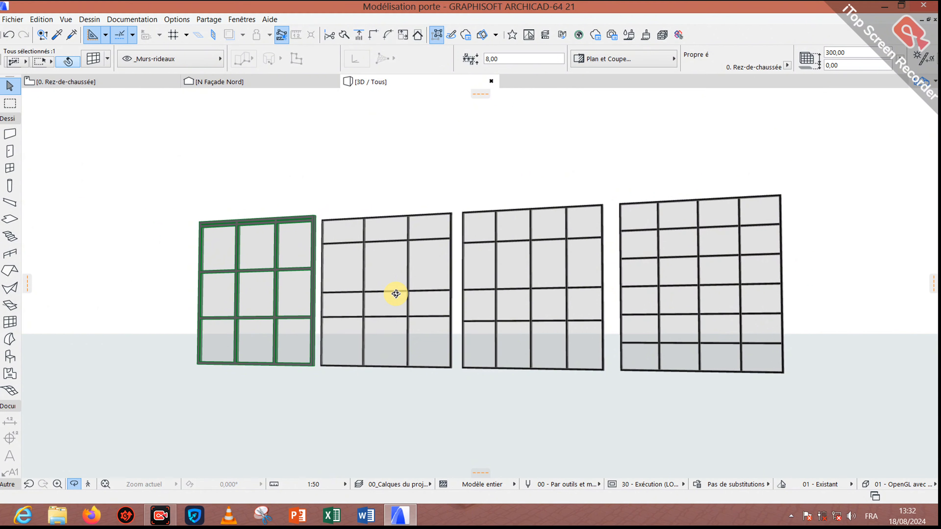
left_click_drag(396, 293, 399, 291)
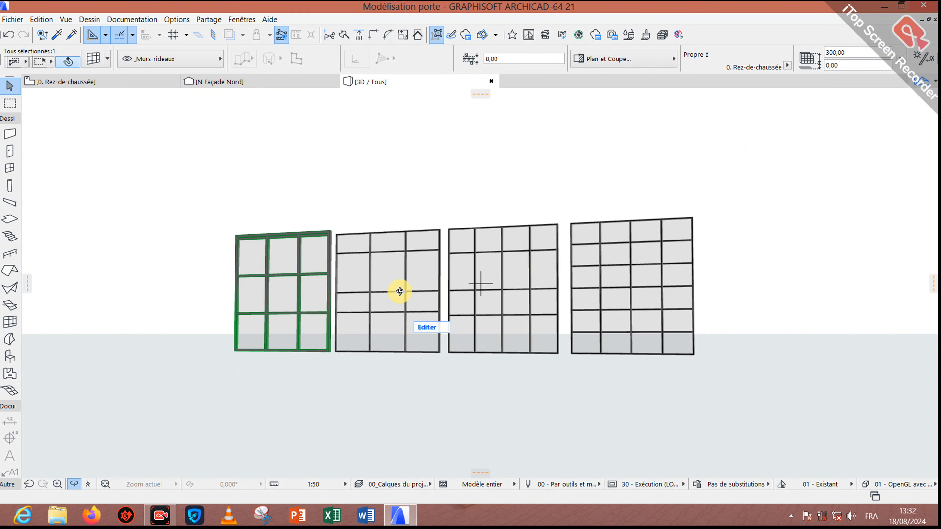